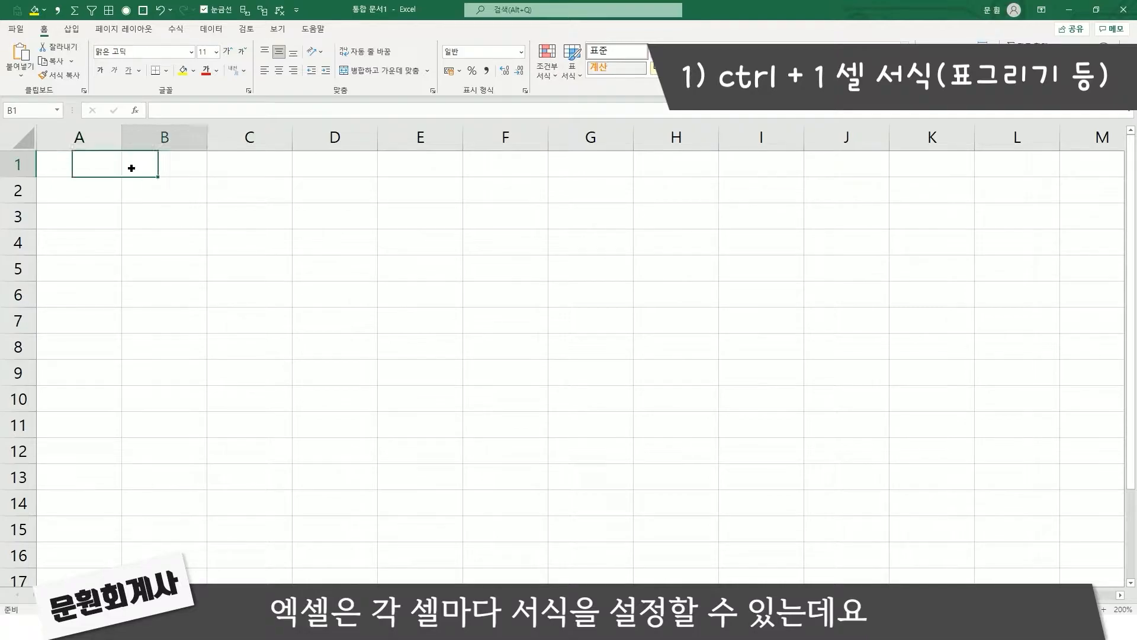
# - Open the cell formatting options for A1 and review the number format, font, border, fill and protection settings
pyautogui.click(249, 171)
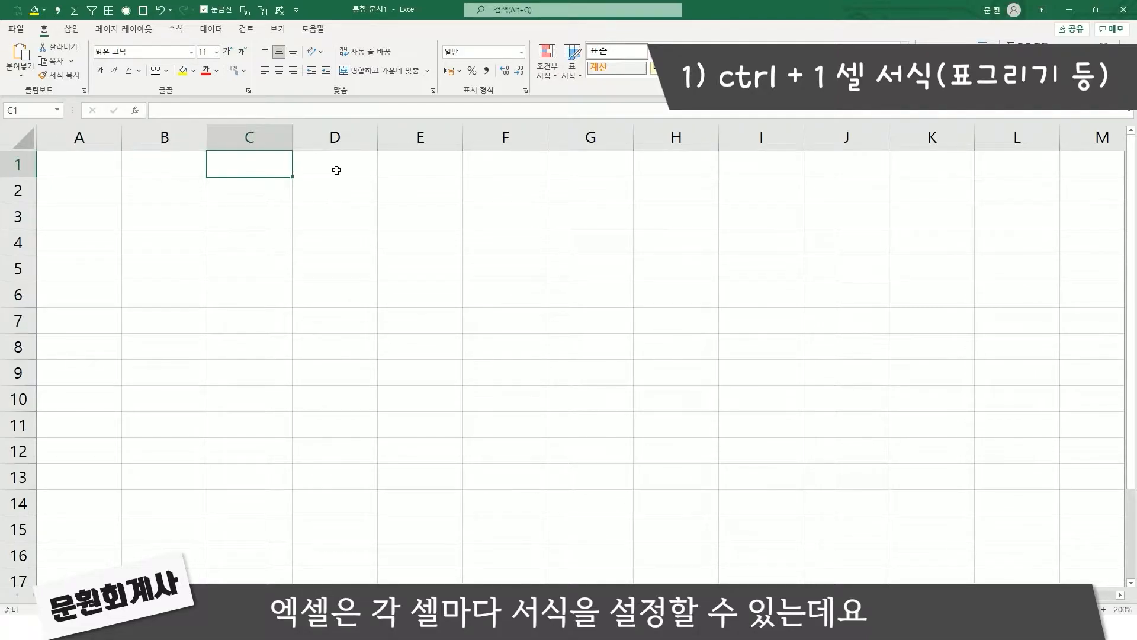
pyautogui.click(335, 170)
pyautogui.click(57, 172)
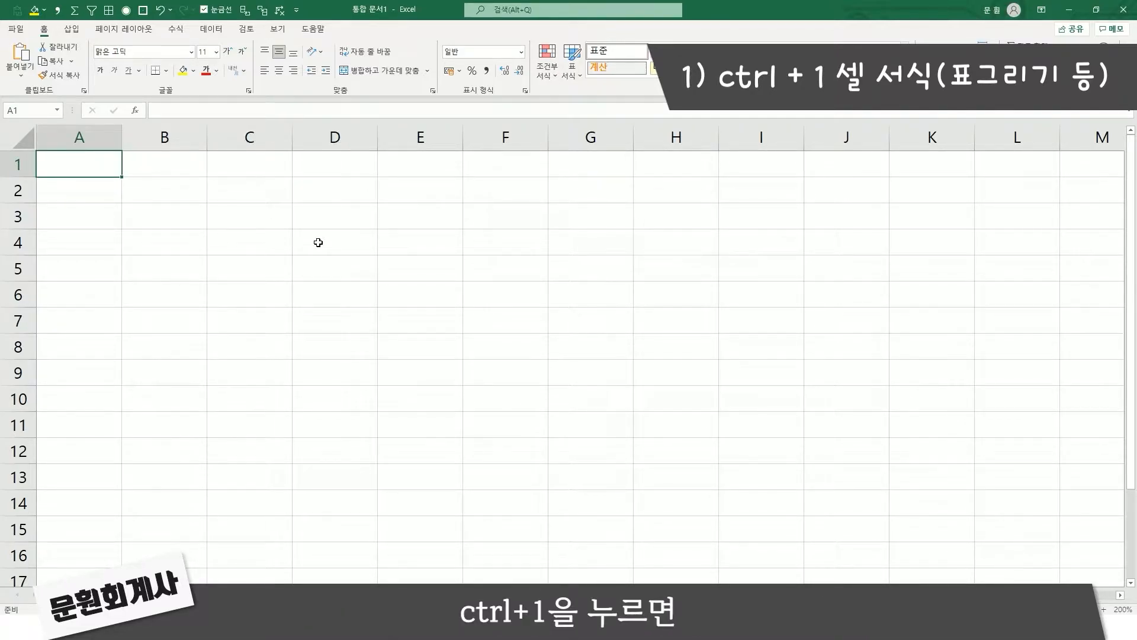
pyautogui.hotkey('ctrl', '1')
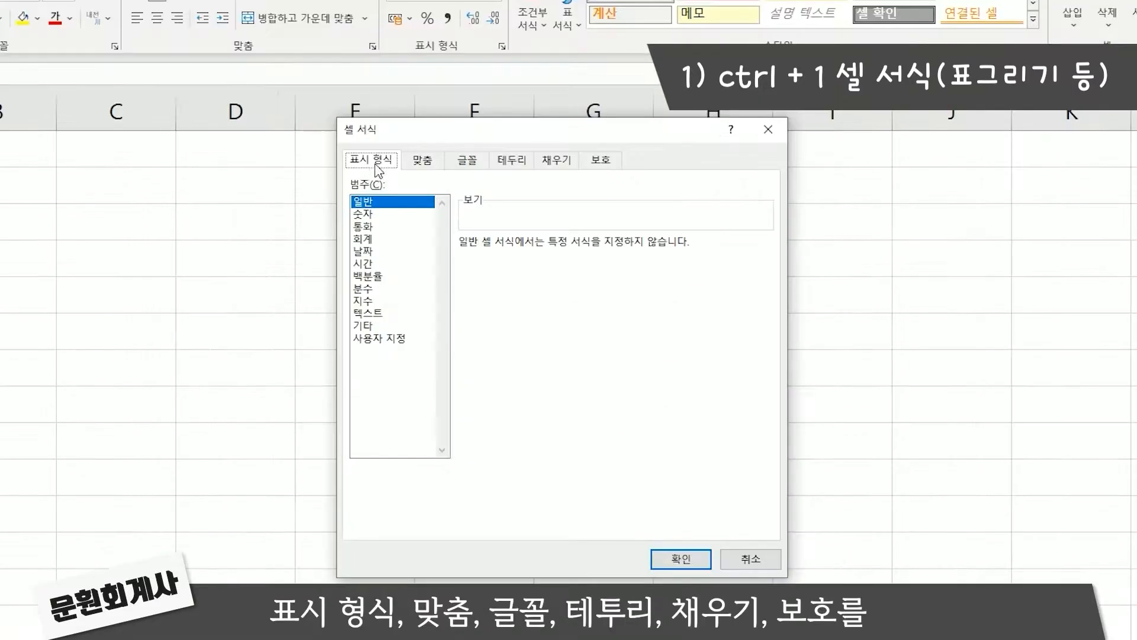
pyautogui.click(470, 172)
pyautogui.click(467, 162)
pyautogui.click(513, 162)
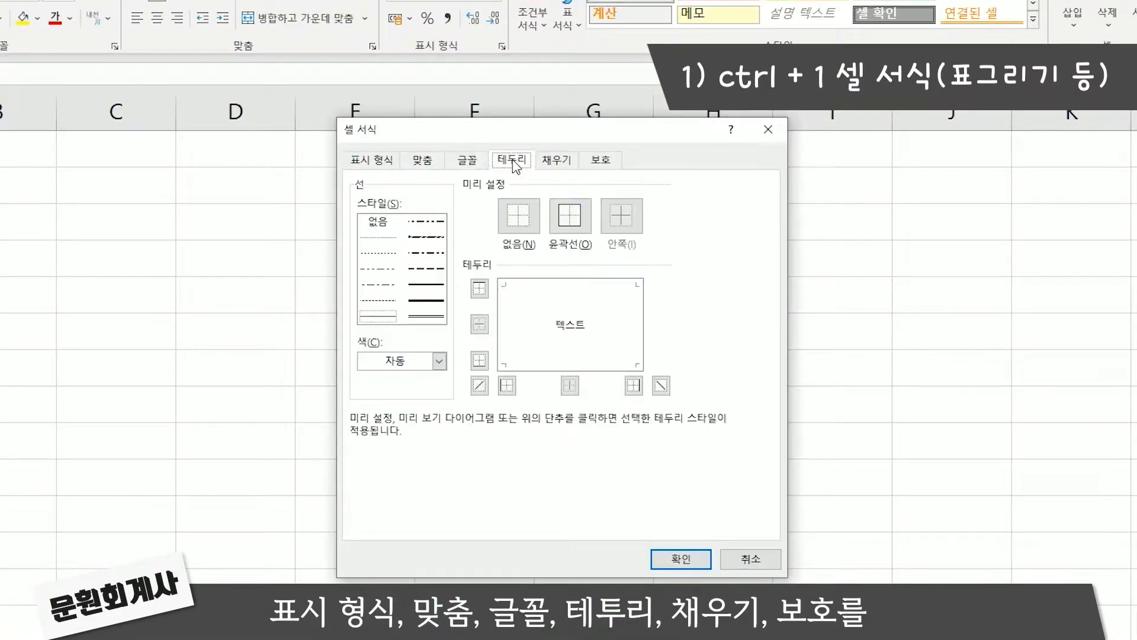
pyautogui.click(557, 161)
pyautogui.click(608, 164)
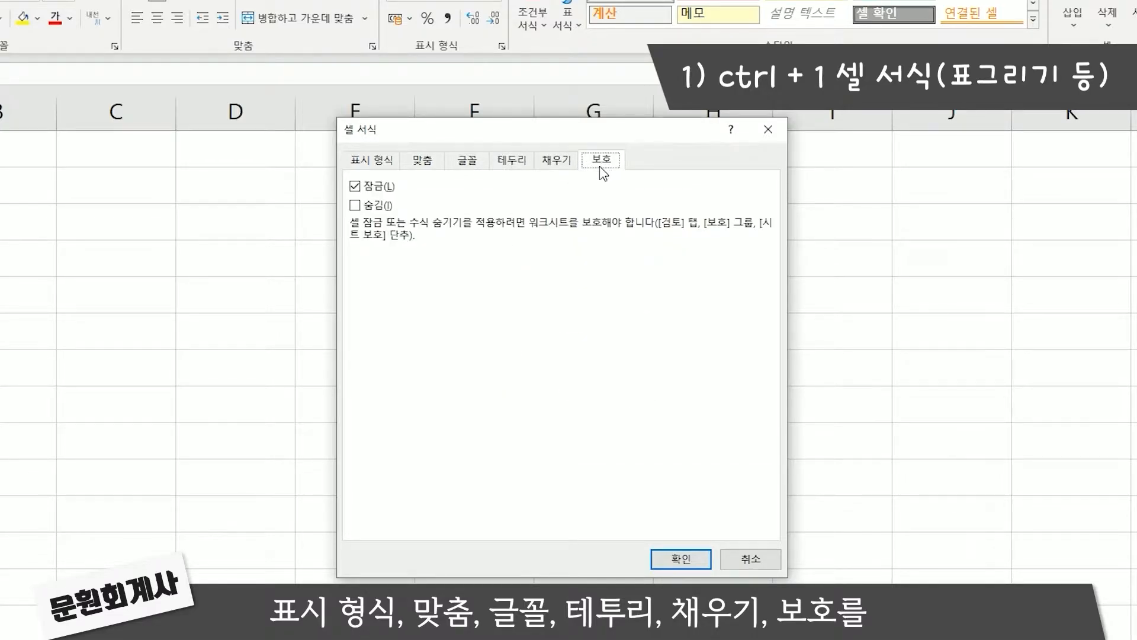
pyautogui.click(388, 167)
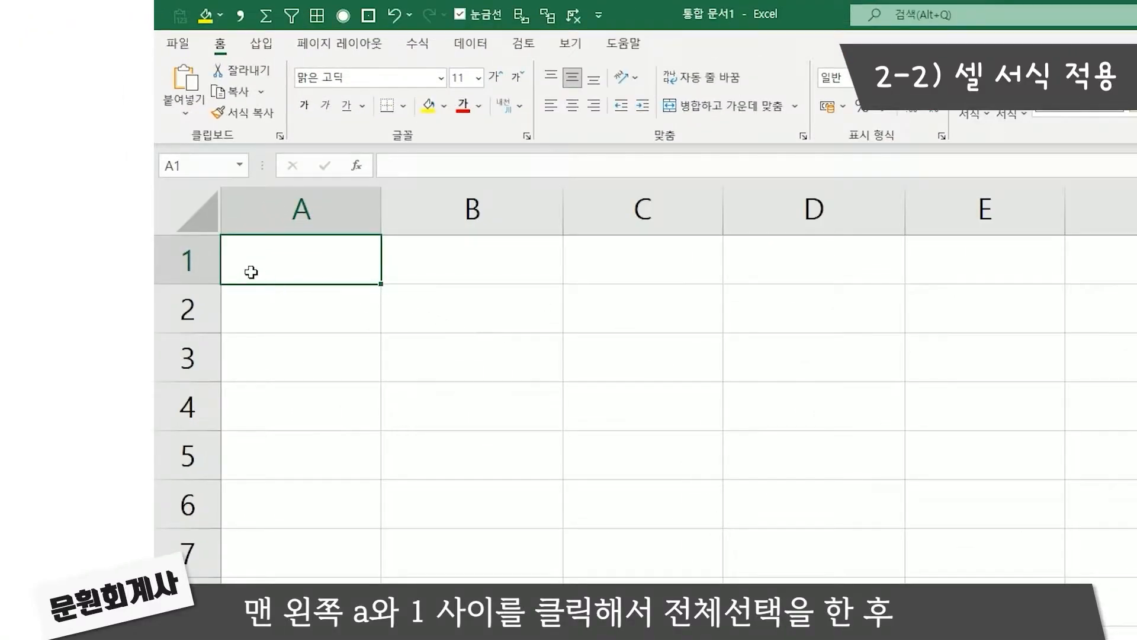
# - Apply the custom number format #,##0_);[빨강](#,##0)_);-_- to the entire worksheet
pyautogui.click(199, 205)
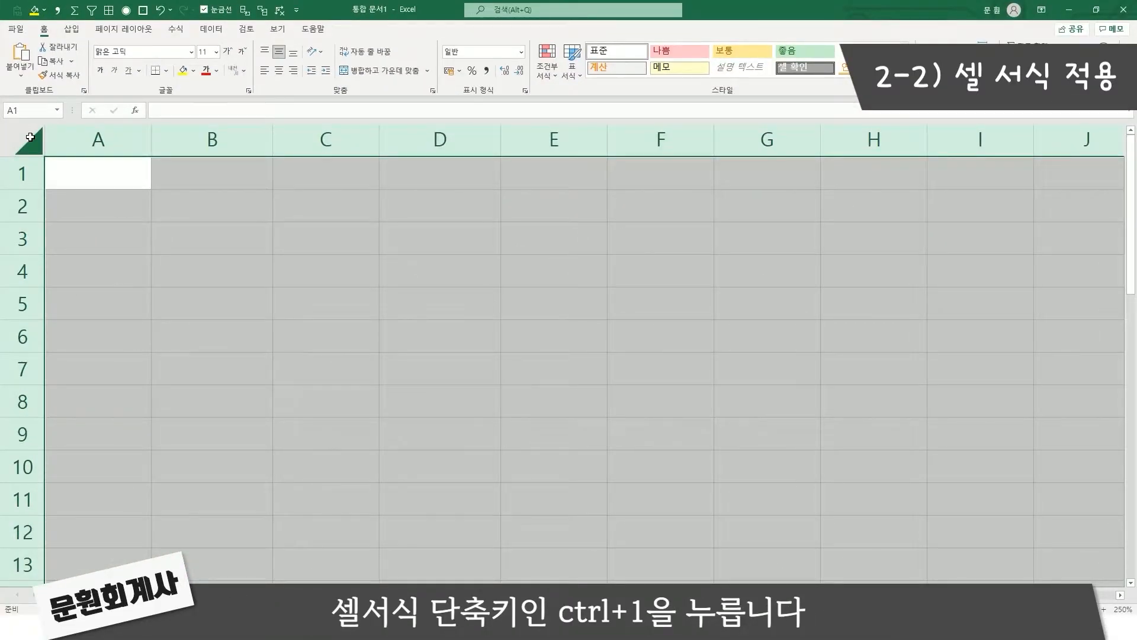
pyautogui.hotkey('ctrl', '1')
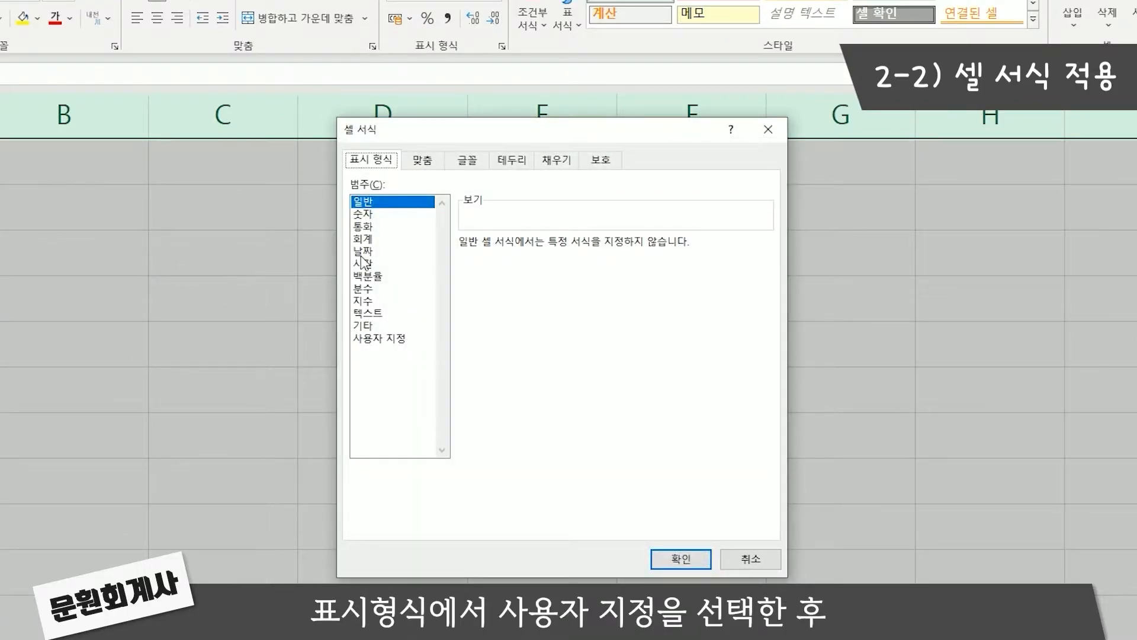
pyautogui.click(393, 338)
pyautogui.moveTo(503, 261); pyautogui.dragTo(461, 261)
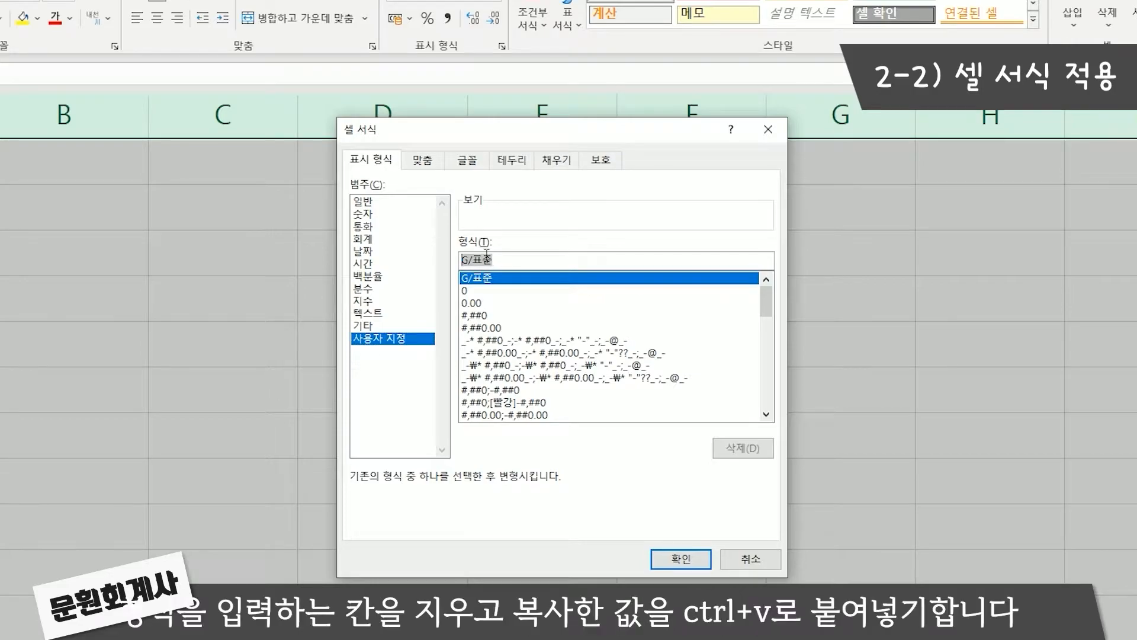
pyautogui.press('BackSpace')
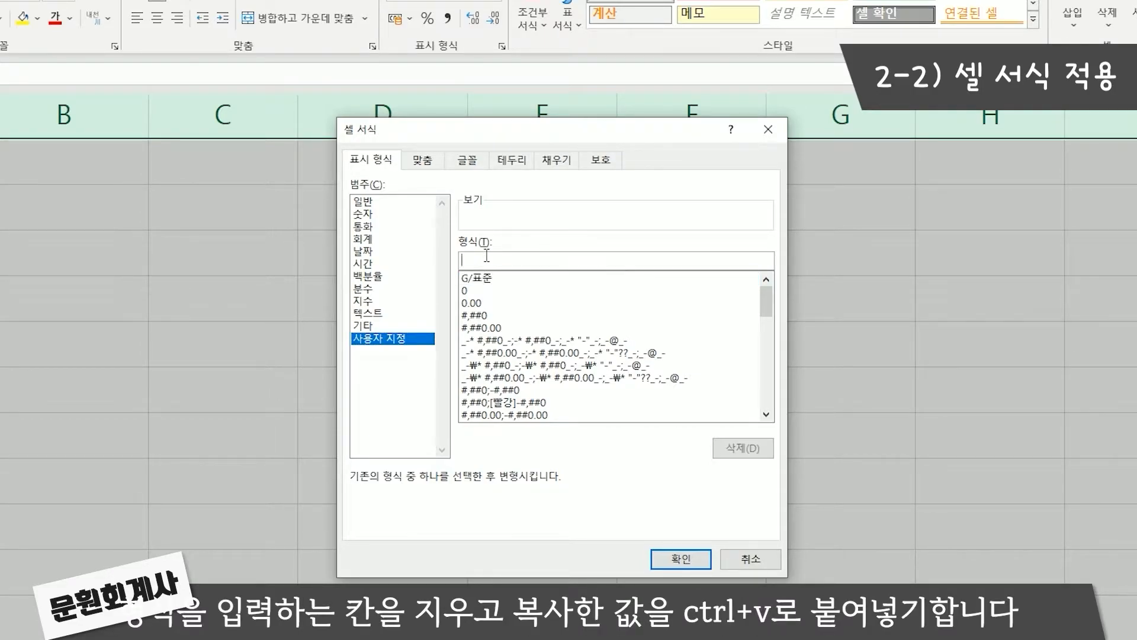
pyautogui.write('#,##0_);[빨강](#,##0)_);-_-')
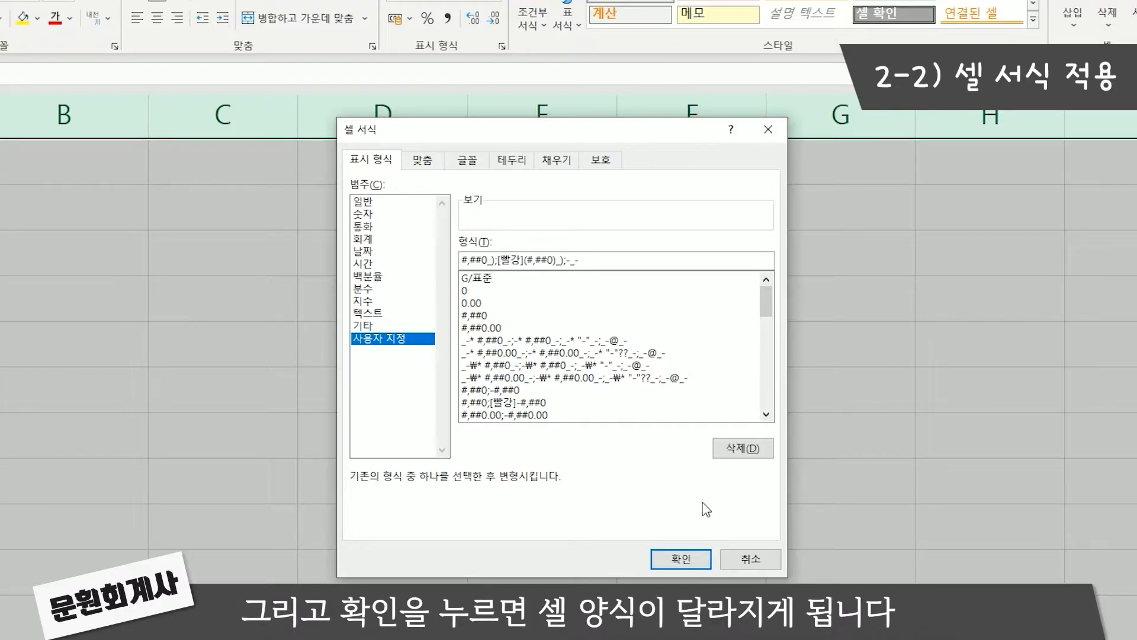
pyautogui.click(682, 559)
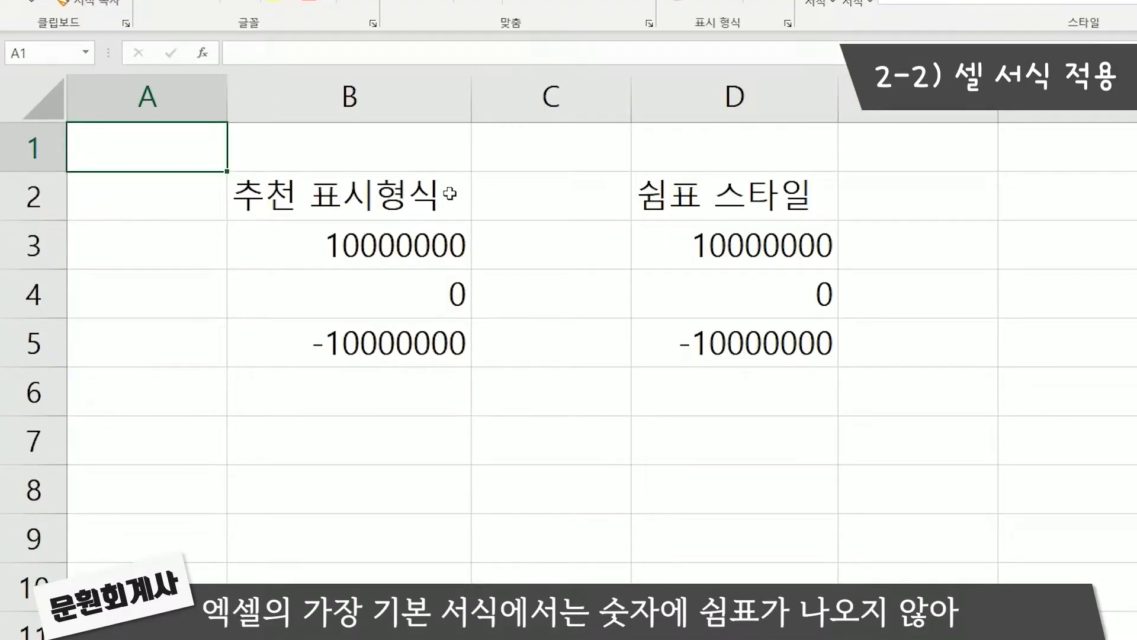
# - Examine how the positive, zero and negative numbers under 추천 표시형식 in B3:B5 are displayed
pyautogui.click(435, 245)
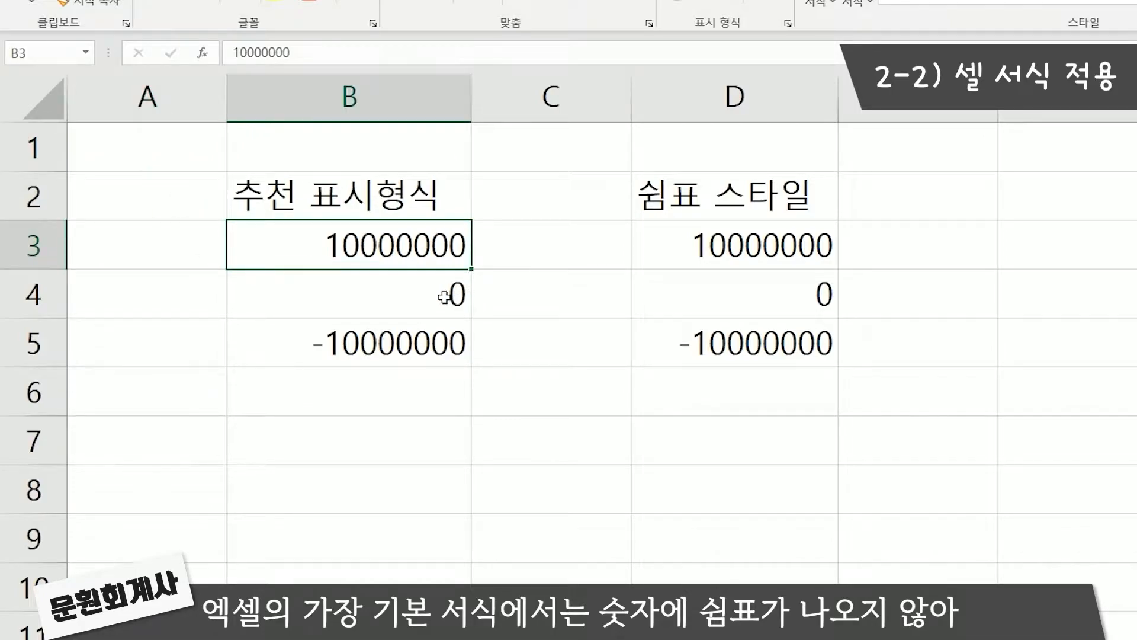
pyautogui.click(445, 296)
pyautogui.click(437, 343)
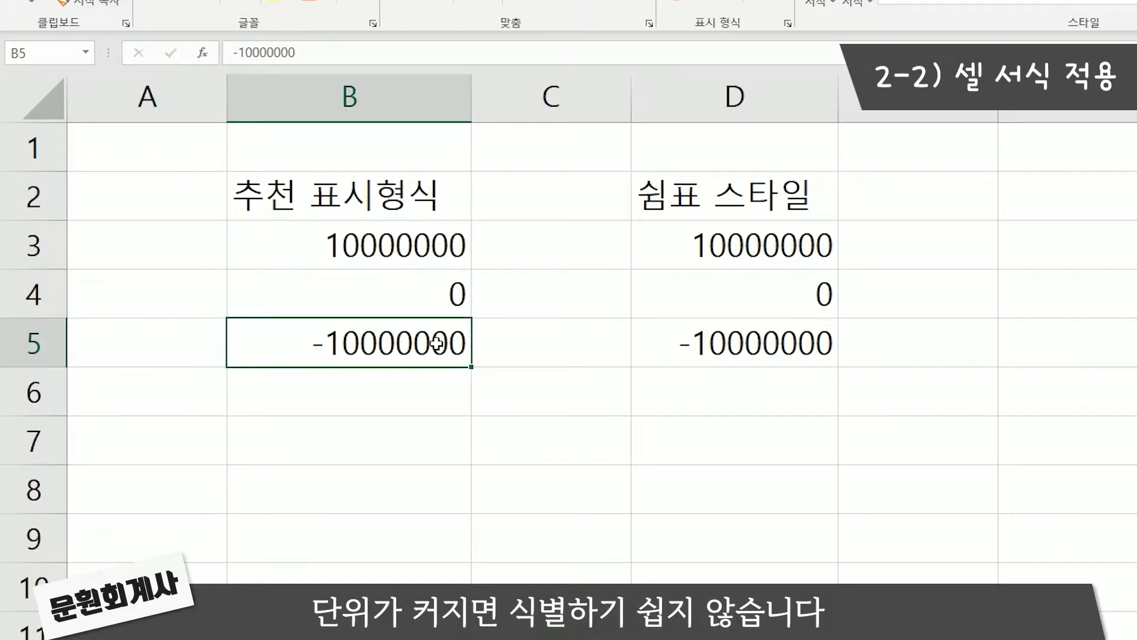
pyautogui.press('Up')
pyautogui.press('Up')
pyautogui.press('Up')
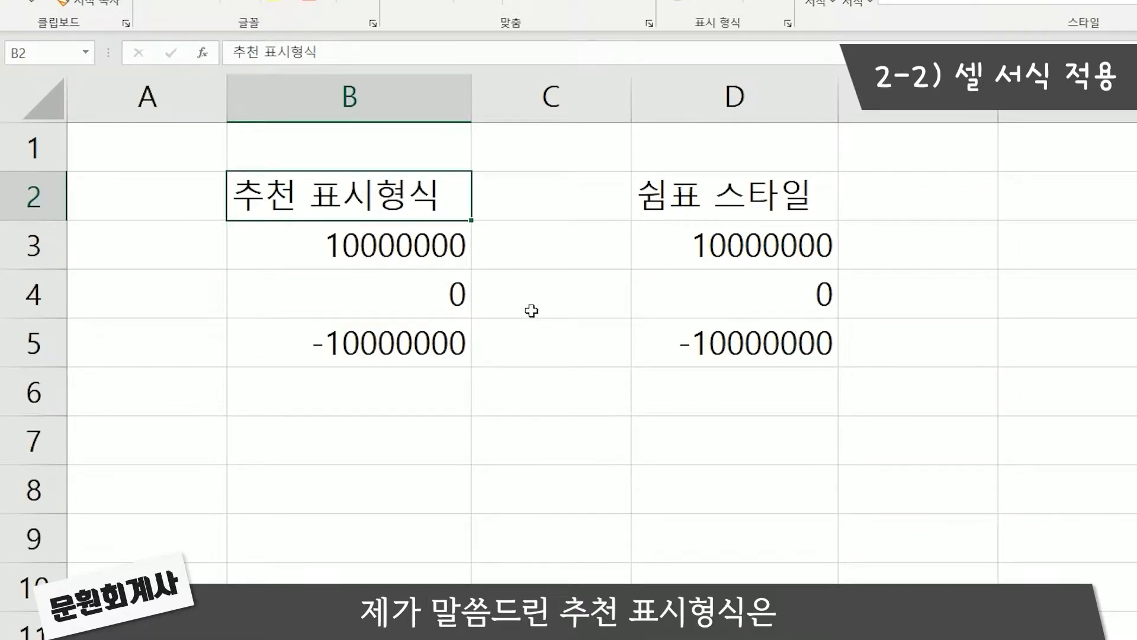
# - Apply the copied custom number format to B3:B5 and check how the negative and zero values are displayed
pyautogui.moveTo(396, 228); pyautogui.dragTo(415, 344)
pyautogui.hotkey('ctrl', '1')
pyautogui.click(656, 336)
pyautogui.moveTo(820, 256); pyautogui.dragTo(609, 261)
pyautogui.hotkey('ctrl', 'v')
pyautogui.press('Return')
pyautogui.click(594, 277)
pyautogui.click(464, 322)
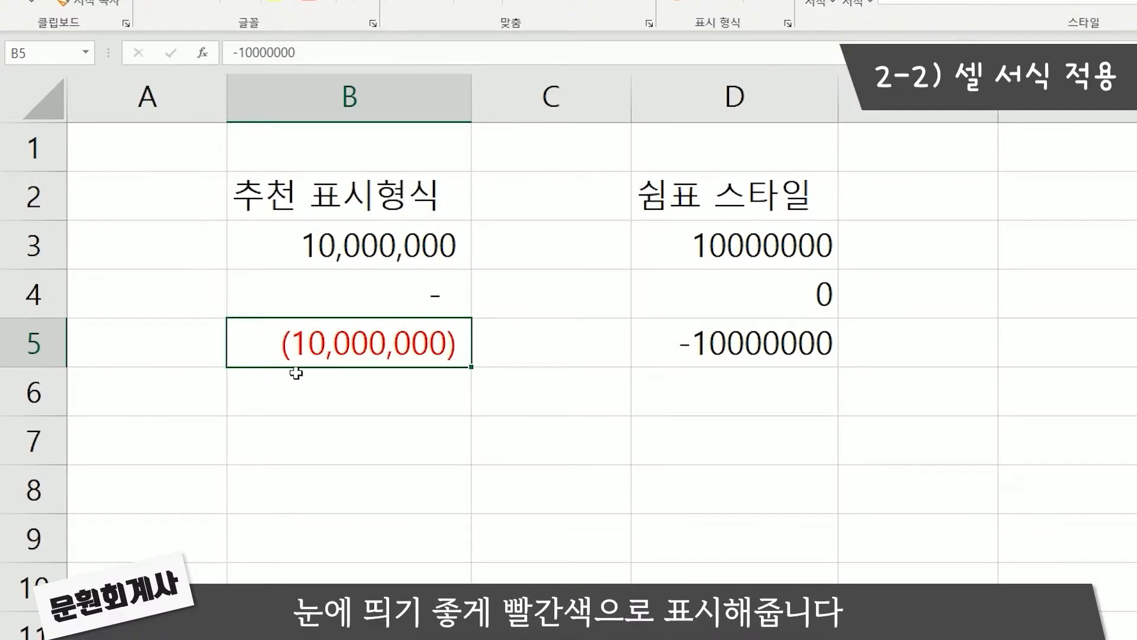
pyautogui.click(364, 302)
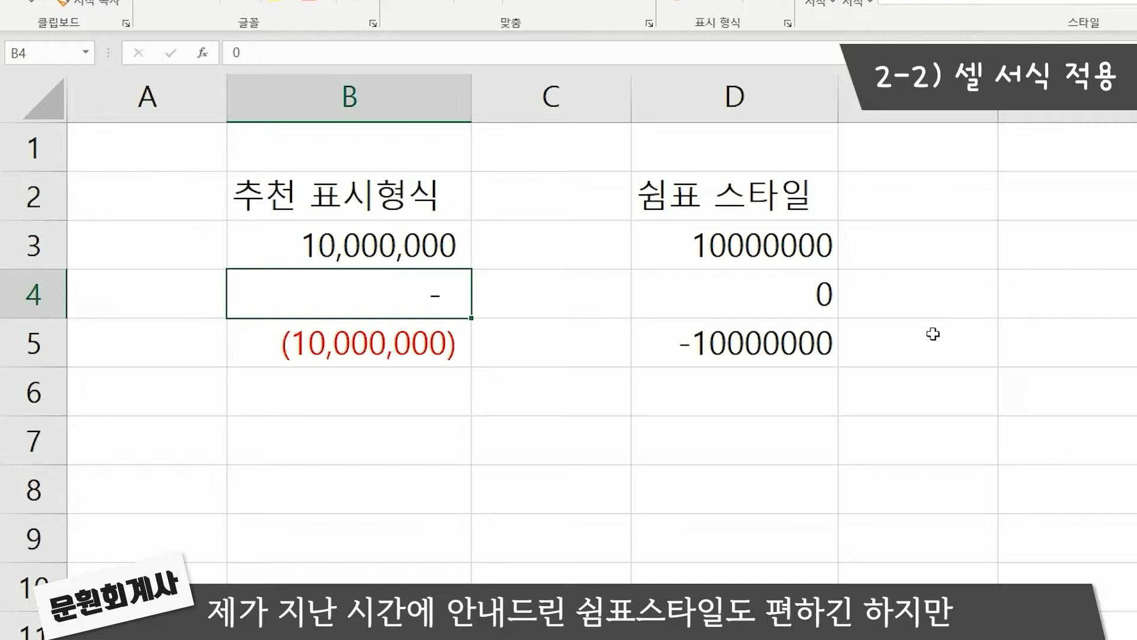
# - Apply the comma style to D3:D5 and compare its display with the custom format in B3:B5
pyautogui.moveTo(793, 246); pyautogui.dragTo(790, 331)
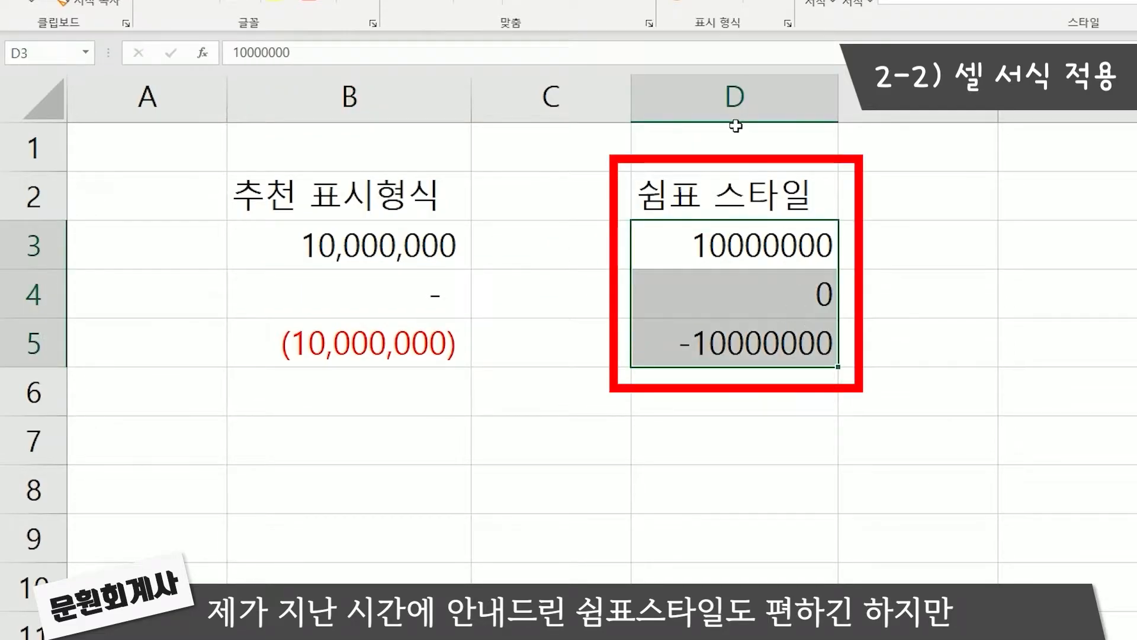
pyautogui.click(731, 5)
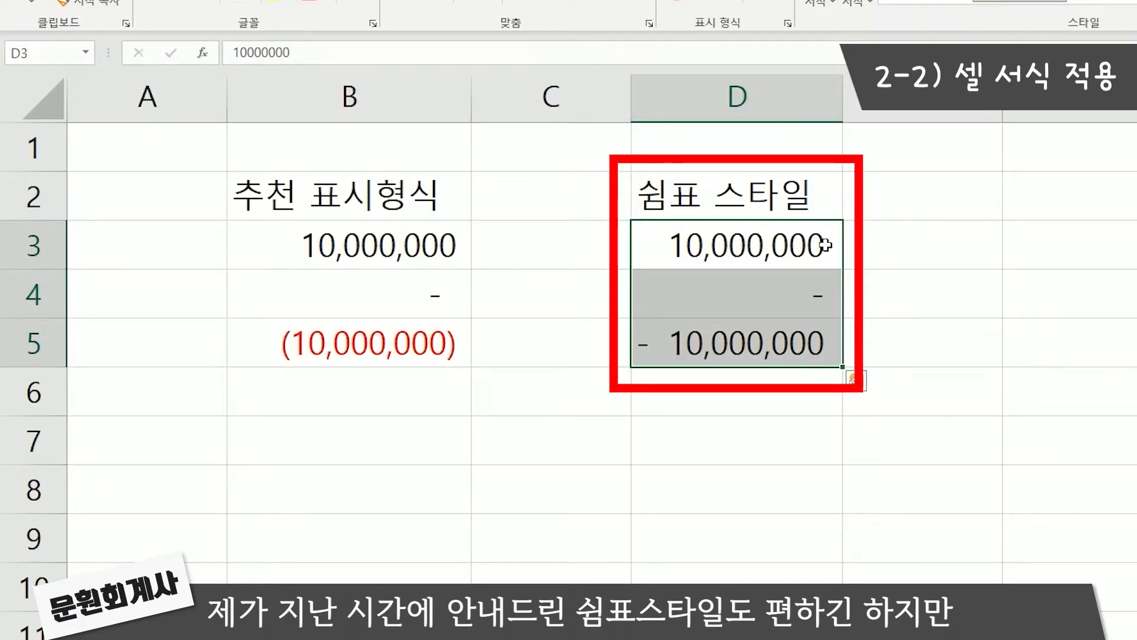
pyautogui.click(770, 244)
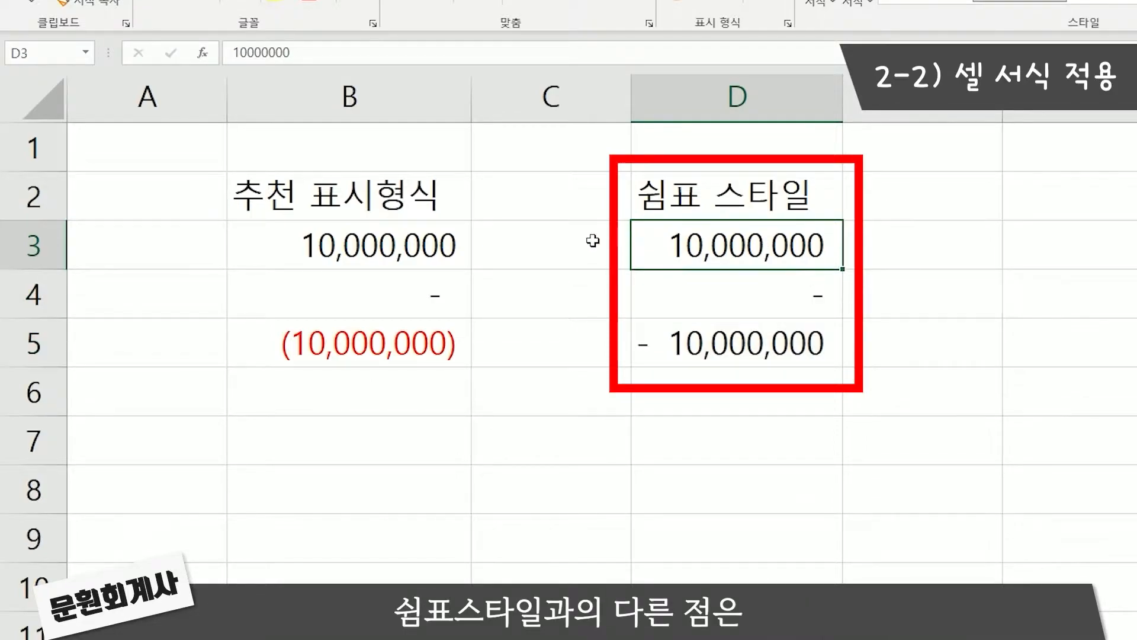
pyautogui.click(477, 236)
pyautogui.click(744, 245)
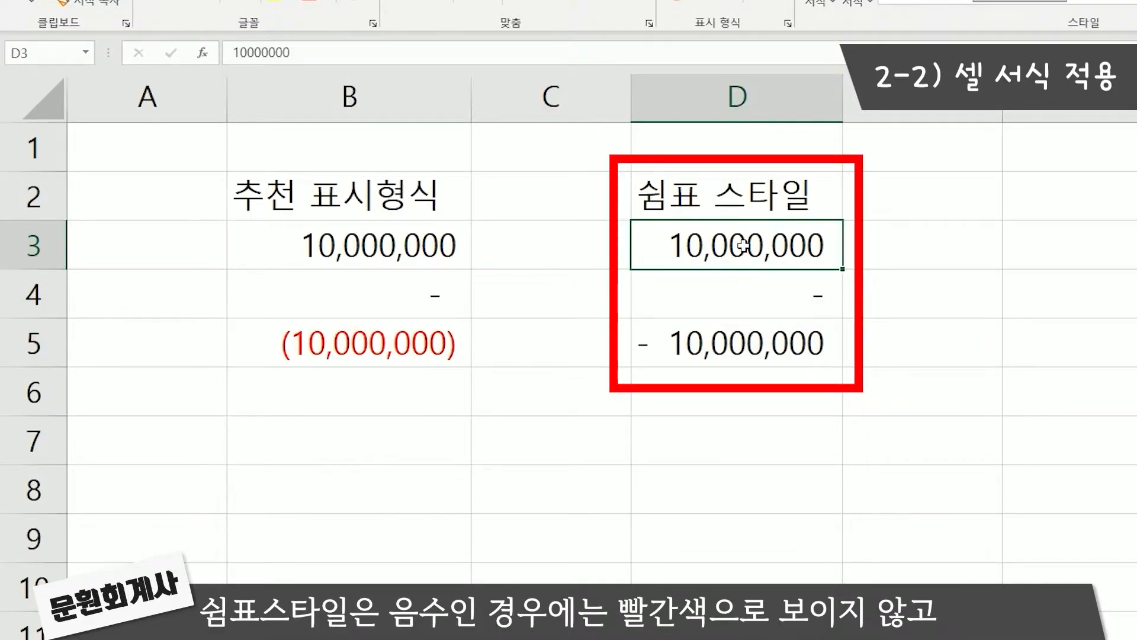
pyautogui.click(775, 344)
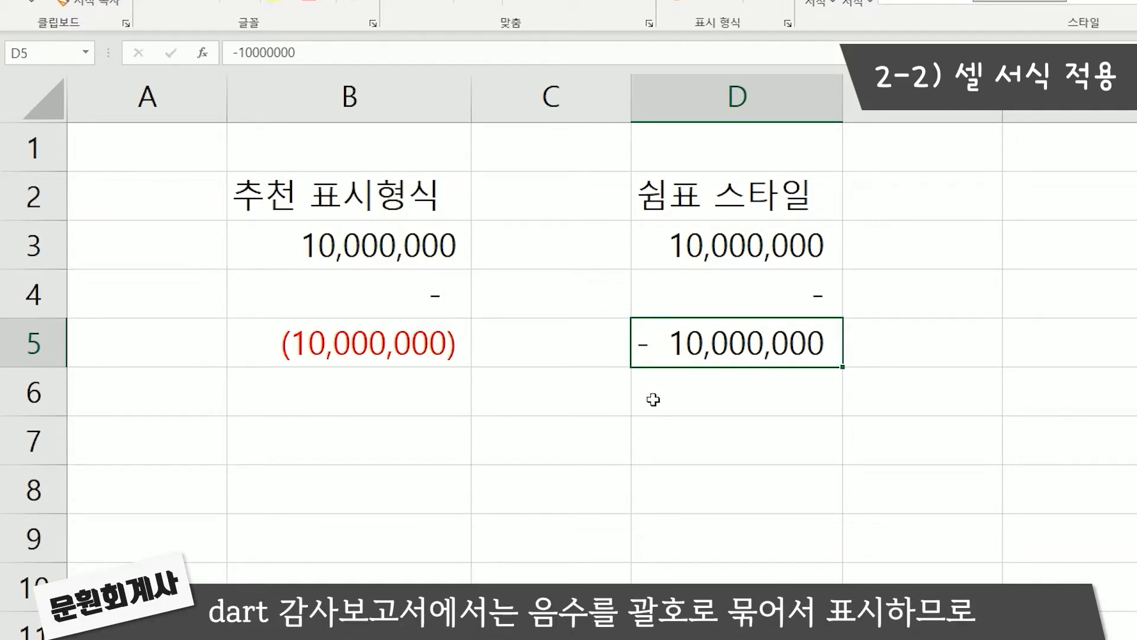
pyautogui.click(428, 352)
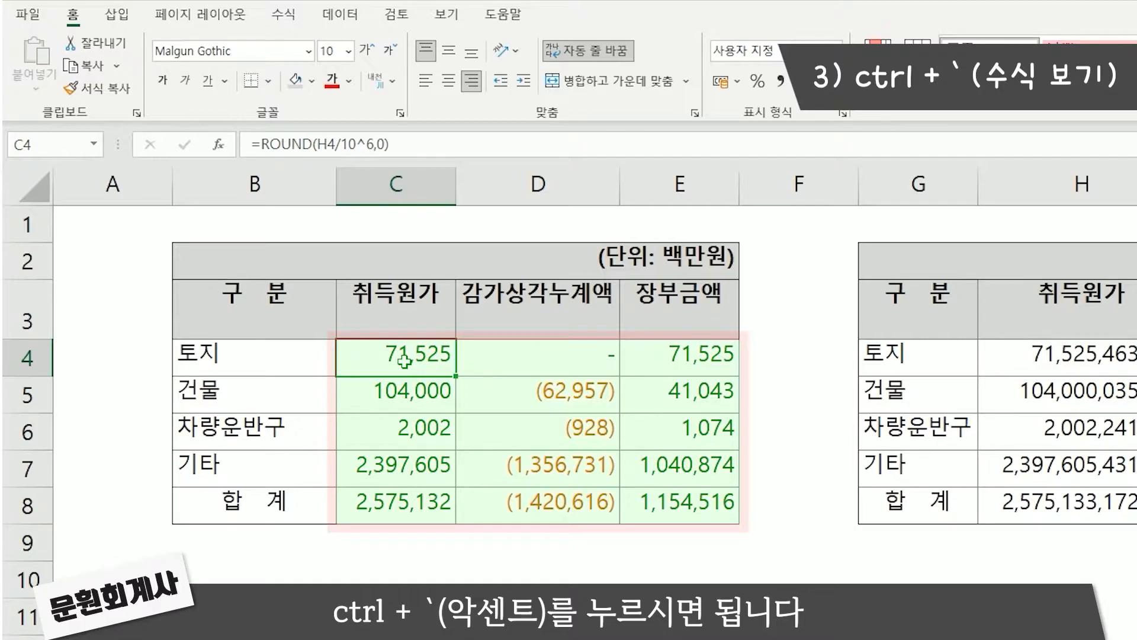
# - Show the formulas in the sheet's cells to examine the table in C4:E8, and switch back to values
pyautogui.hotkey('ctrl', '`')
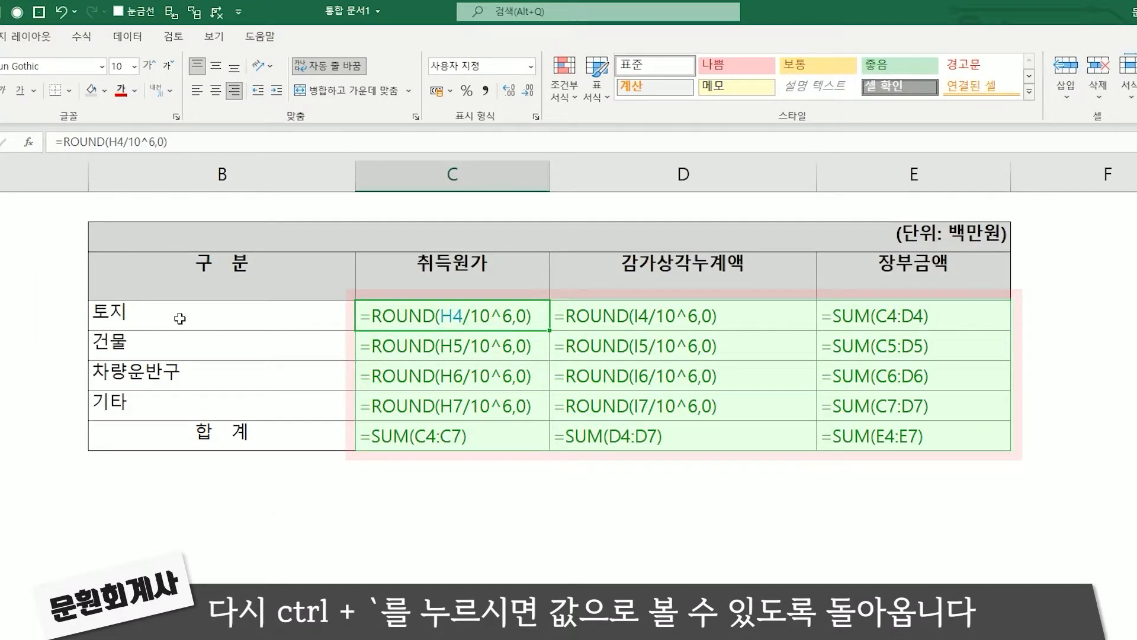
pyautogui.hotkey('ctrl', '`')
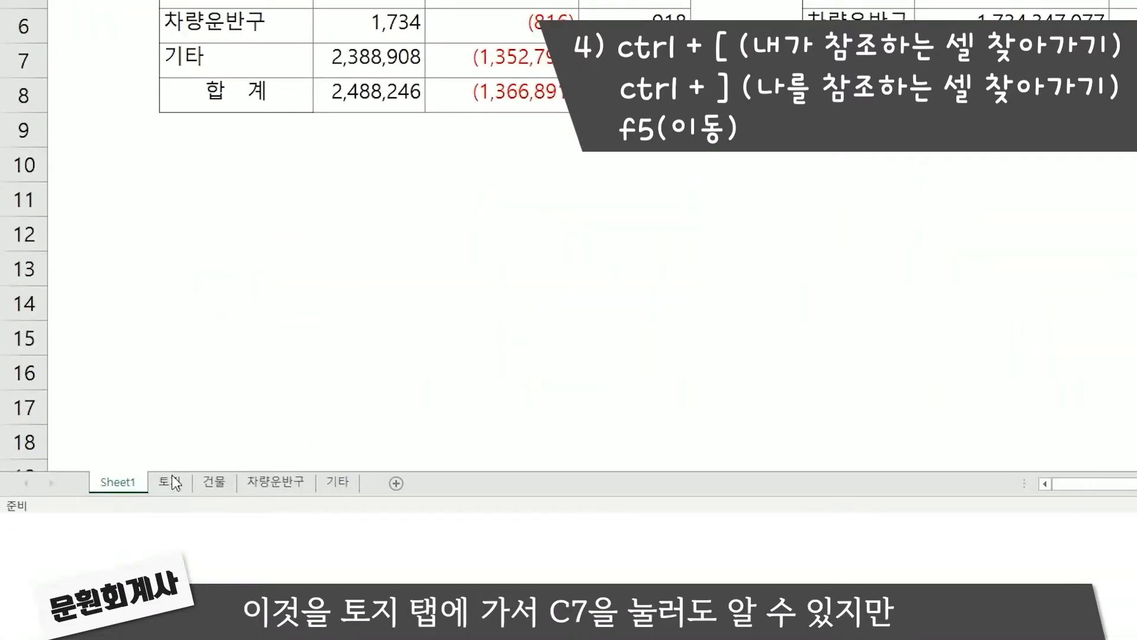
# - Inspect the acquisition cost total in C7 on the 토지 sheet and return to Sheet1
pyautogui.click(168, 476)
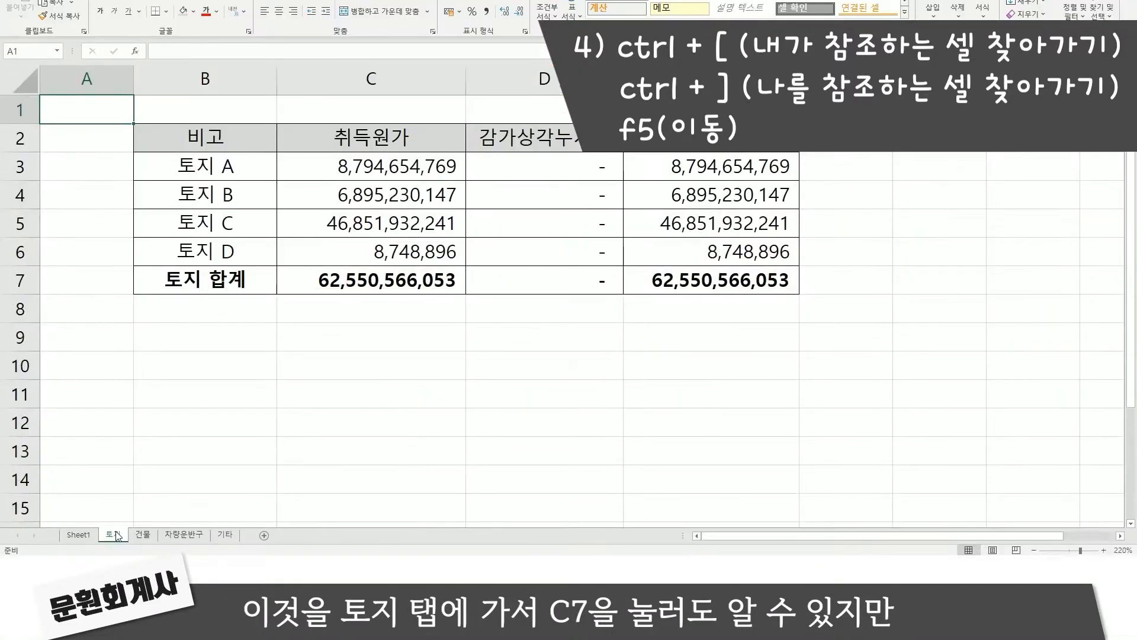
pyautogui.click(367, 280)
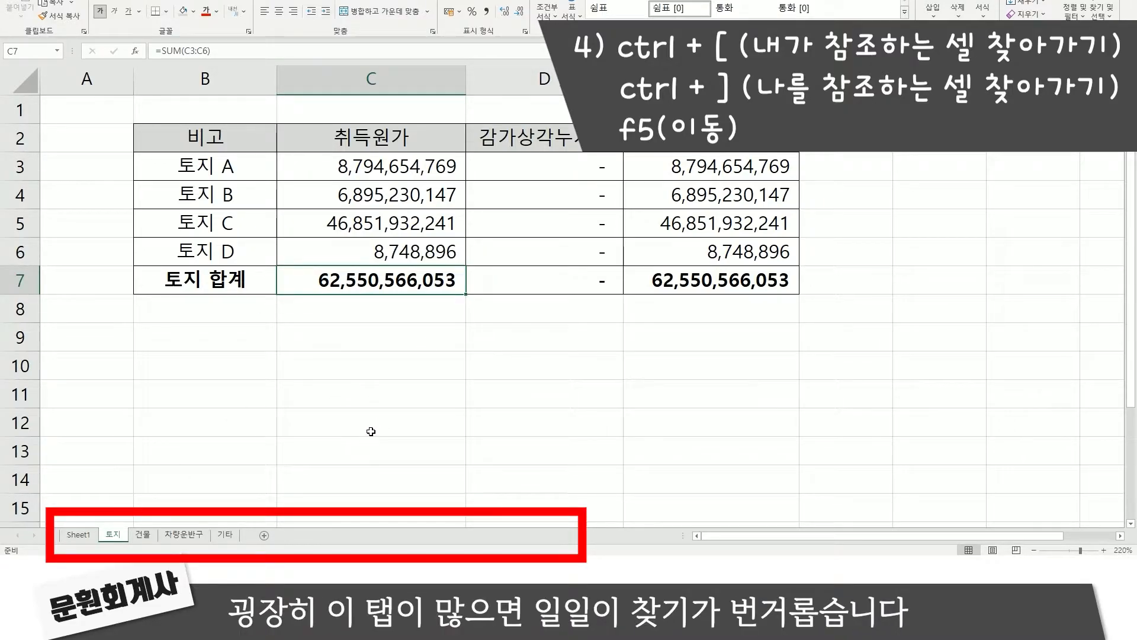
pyautogui.click(85, 537)
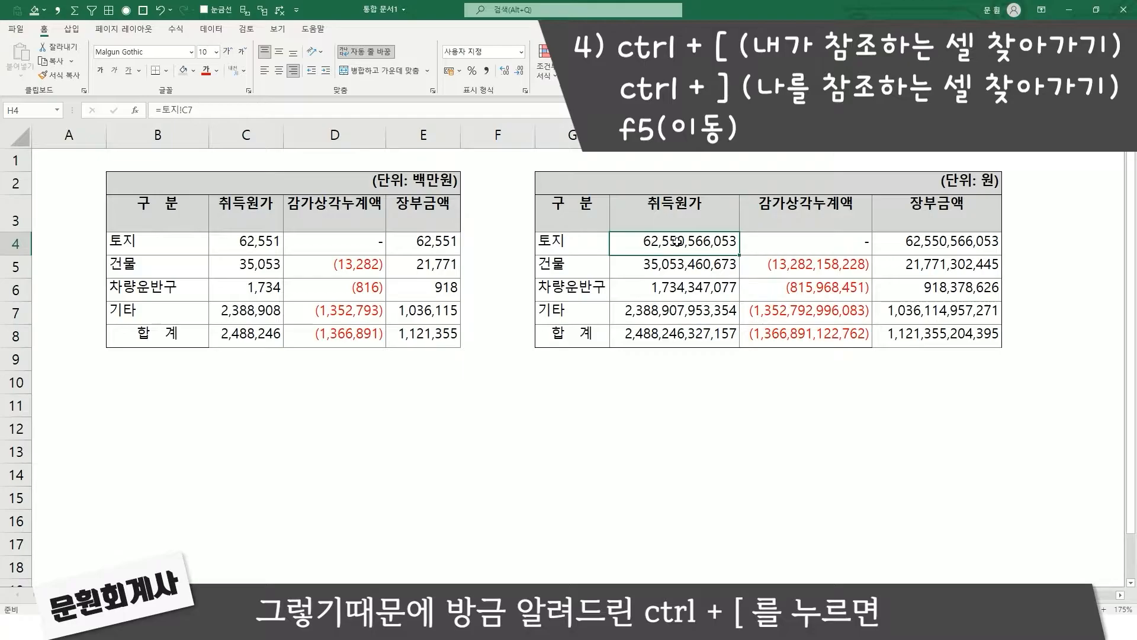
# - Trace H4 on Sheet1 to the cell its formula references and return to H4 with Go To
pyautogui.hotkey('ctrl', '[')
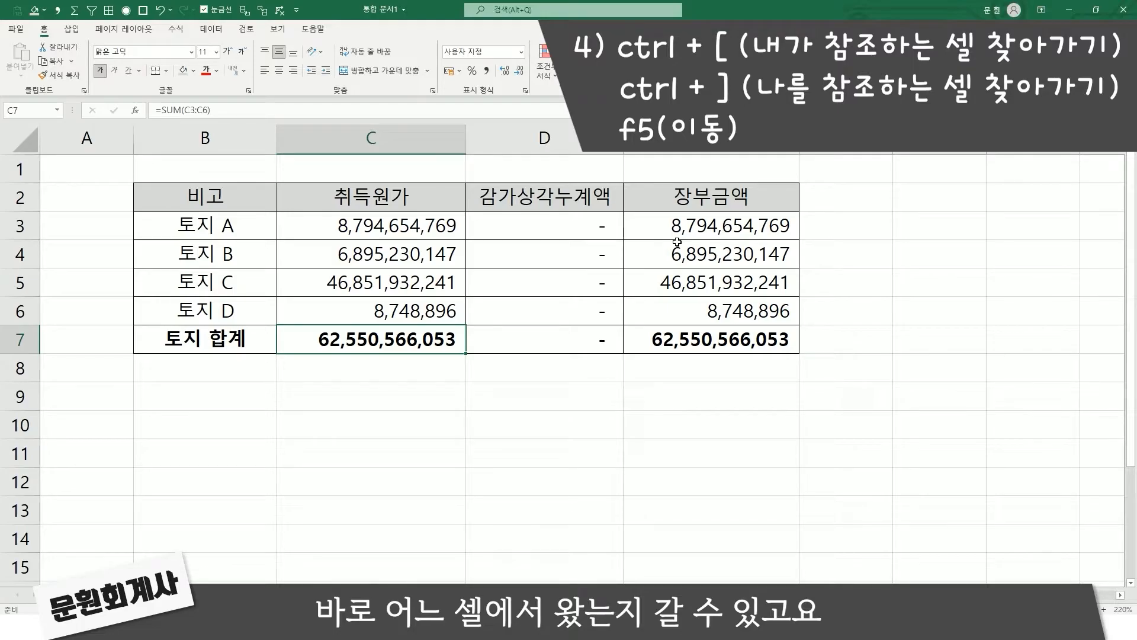
pyautogui.press('F5')
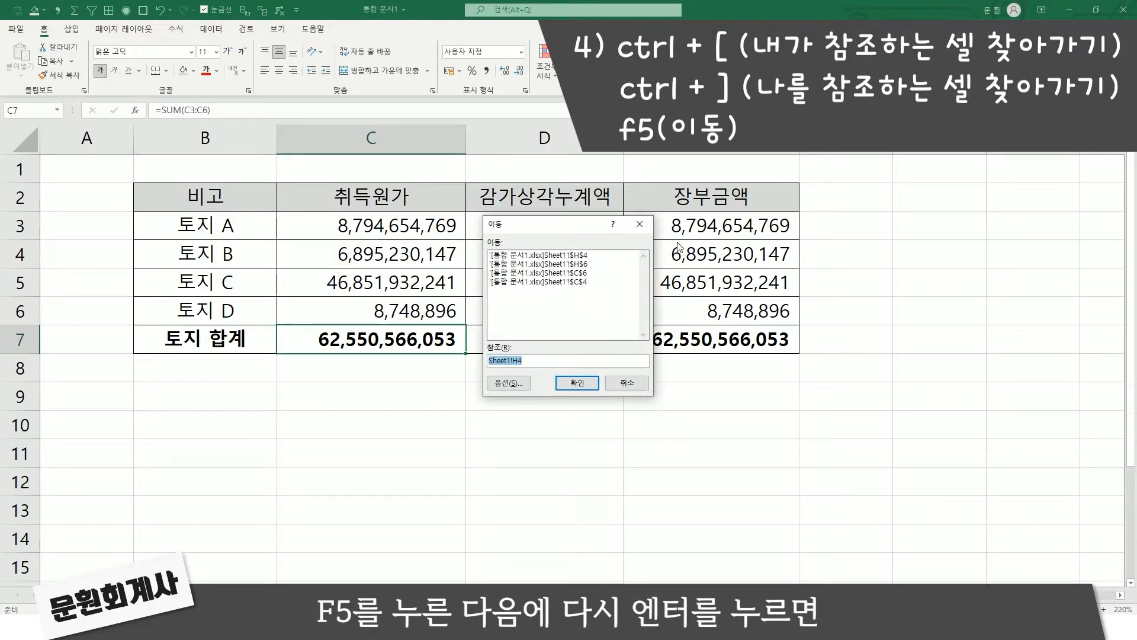
pyautogui.press('Return')
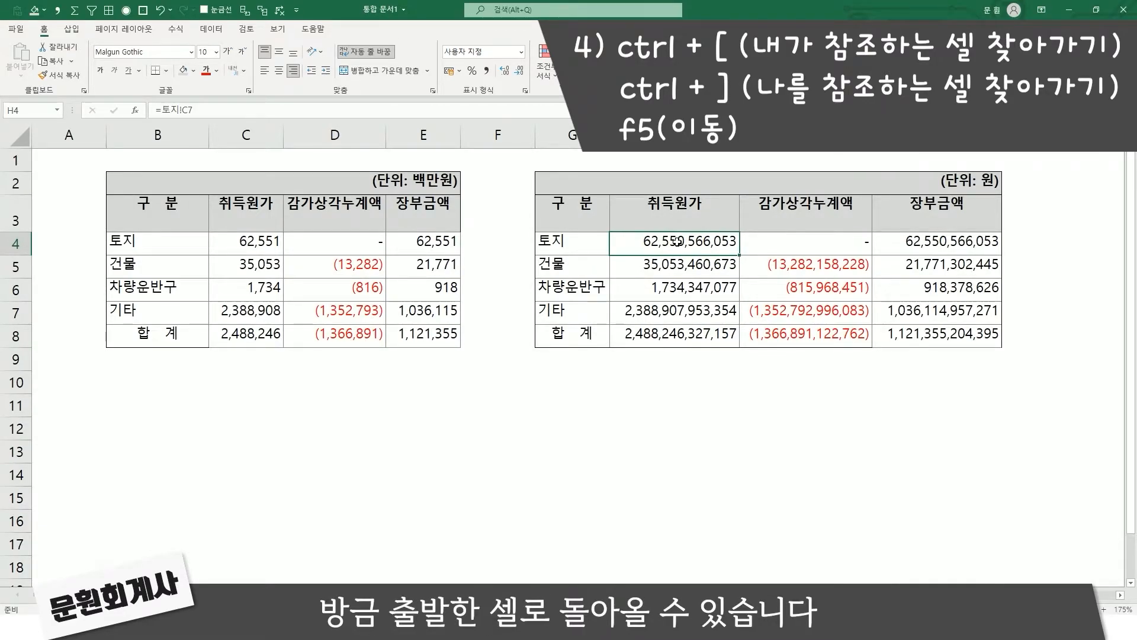
# - Insert today's date, 2021-07-25, as a fixed value in cell B2 of the blank sheet
pyautogui.press('Down')
pyautogui.press('Right')
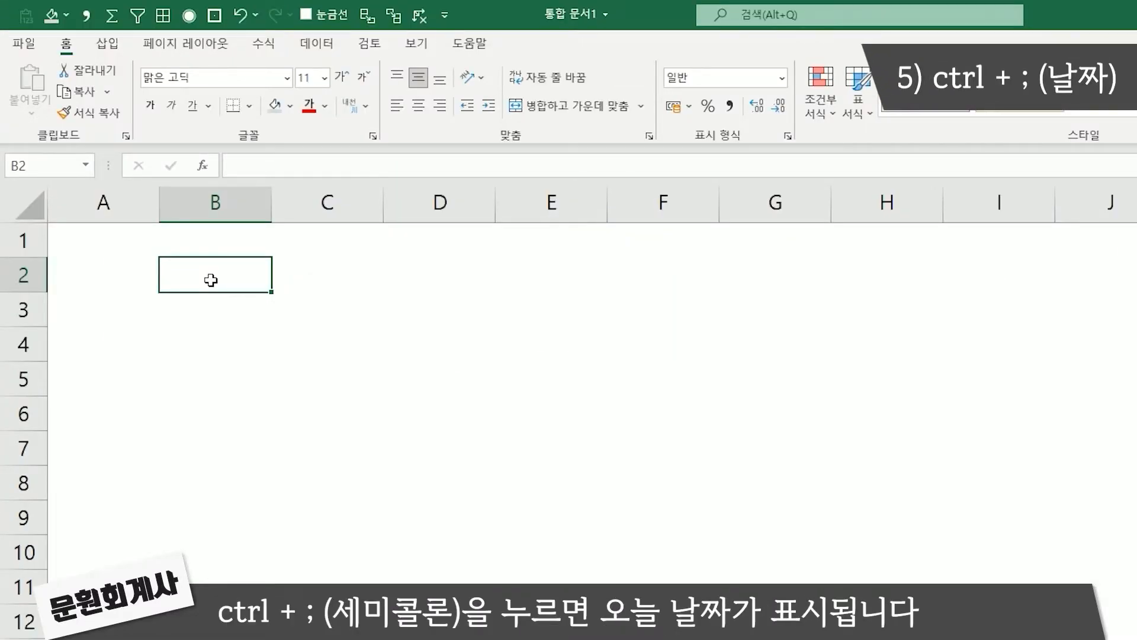
pyautogui.hotkey('ctrl', ';')
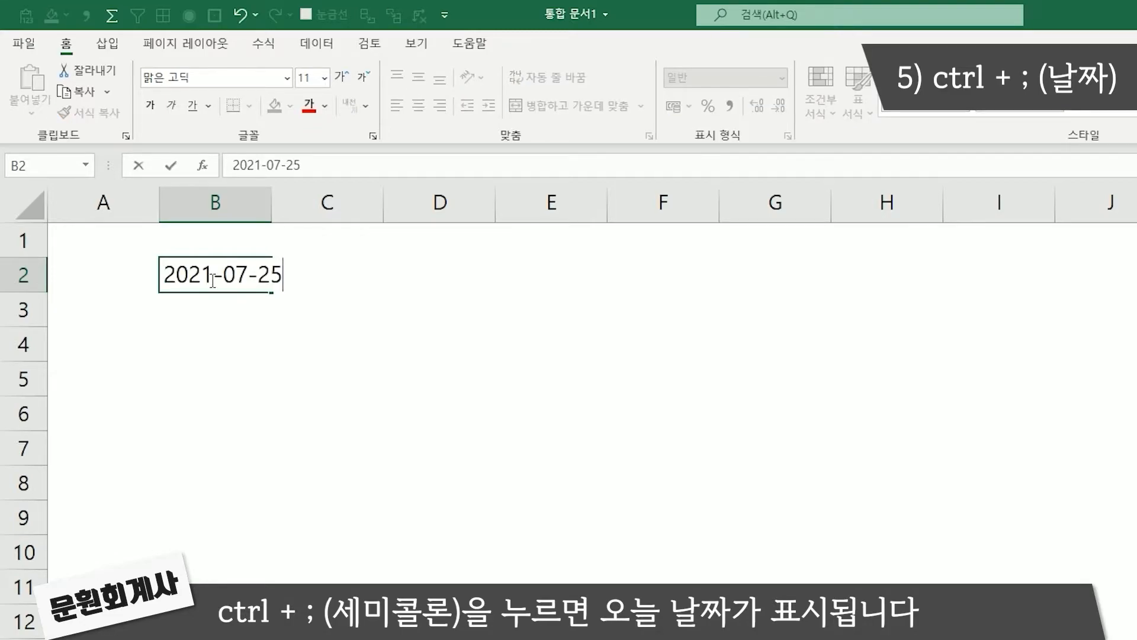
pyautogui.press('Return')
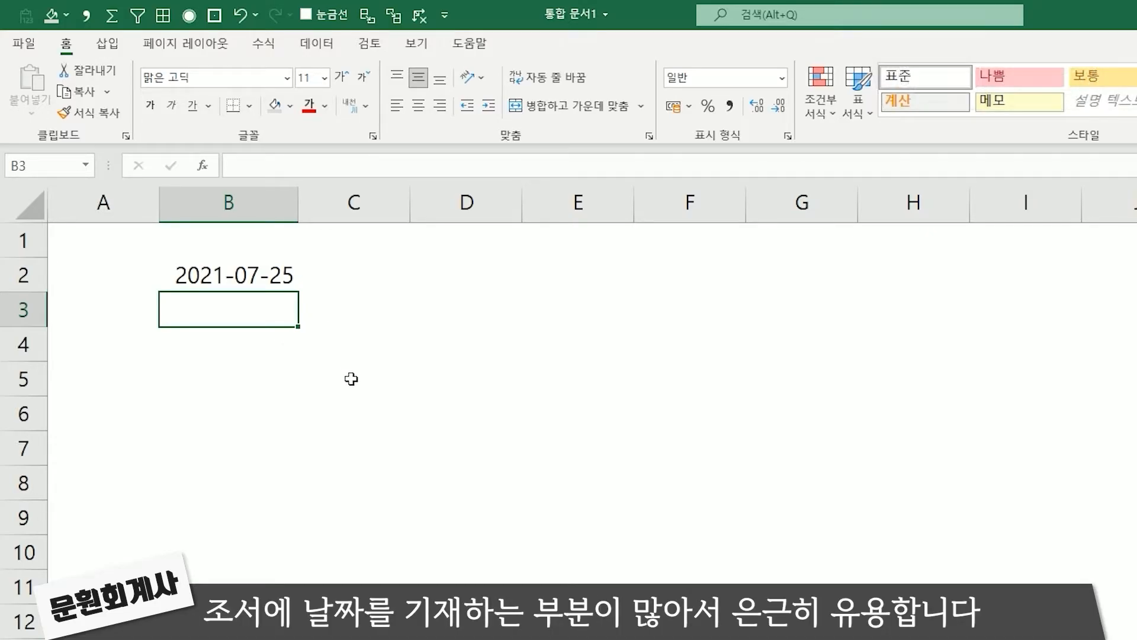
pyautogui.click(370, 348)
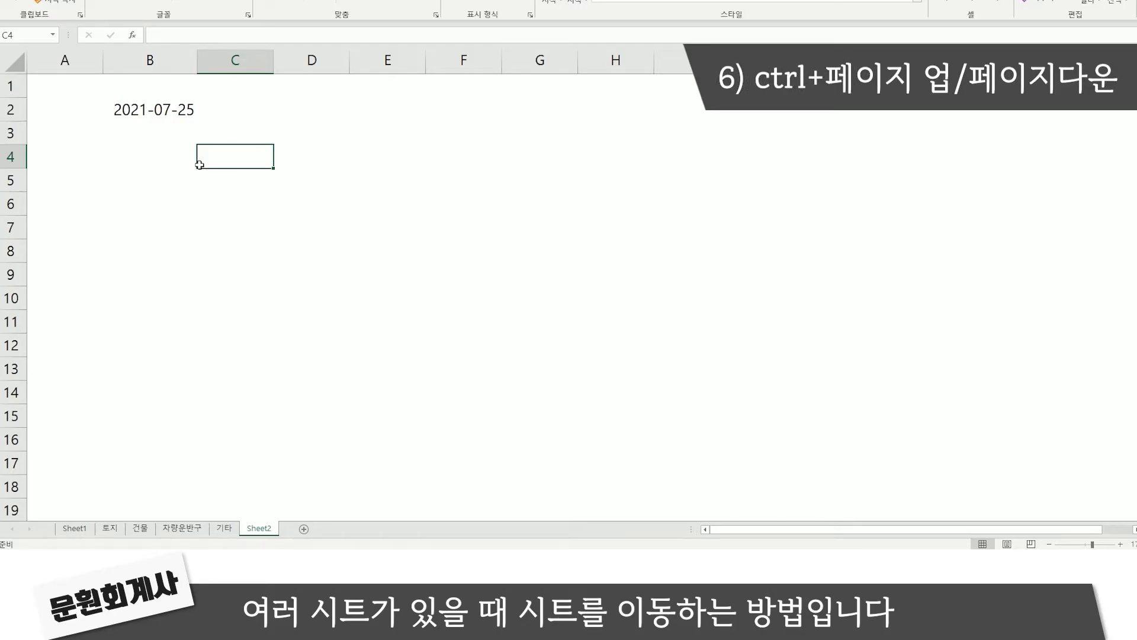
# - Browse through the workbook's sheets from Sheet2 back to Sheet1, and return to Sheet2
pyautogui.hotkey('ctrl', 'pageup')
pyautogui.hotkey('ctrl', 'pageup')
pyautogui.hotkey('ctrl', 'pageup')
pyautogui.hotkey('ctrl', 'pageup')
pyautogui.hotkey('ctrl', 'pageup')
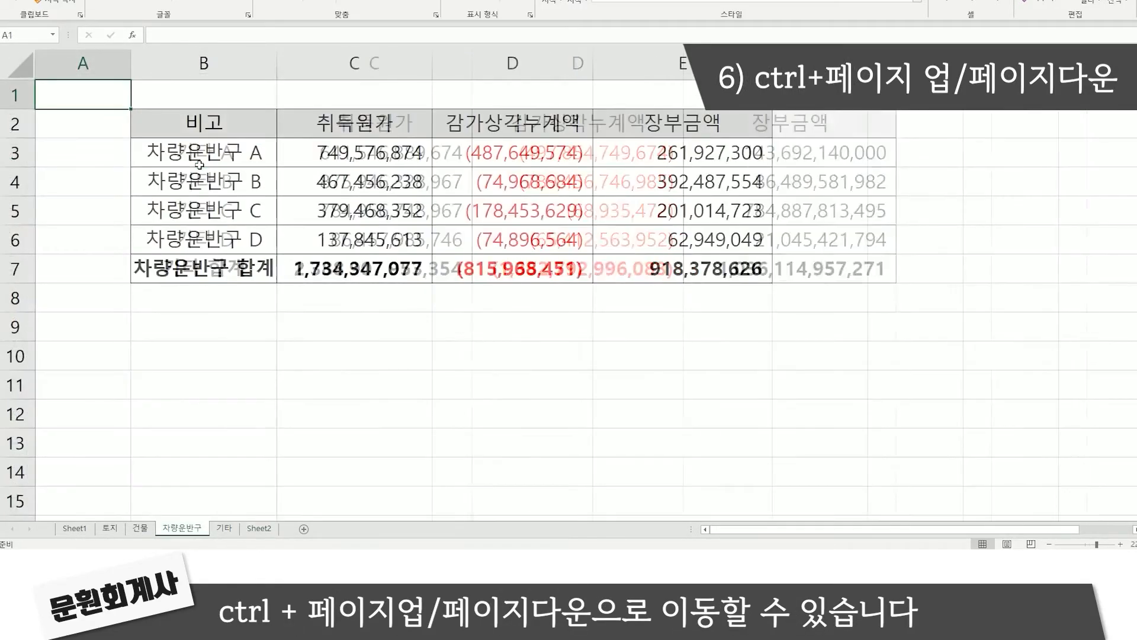
pyautogui.hotkey('ctrl', 'pagedown')
pyautogui.hotkey('ctrl', 'pagedown')
pyautogui.hotkey('ctrl', 'pagedown')
pyautogui.hotkey('ctrl', 'pagedown')
pyautogui.hotkey('ctrl', 'pagedown')
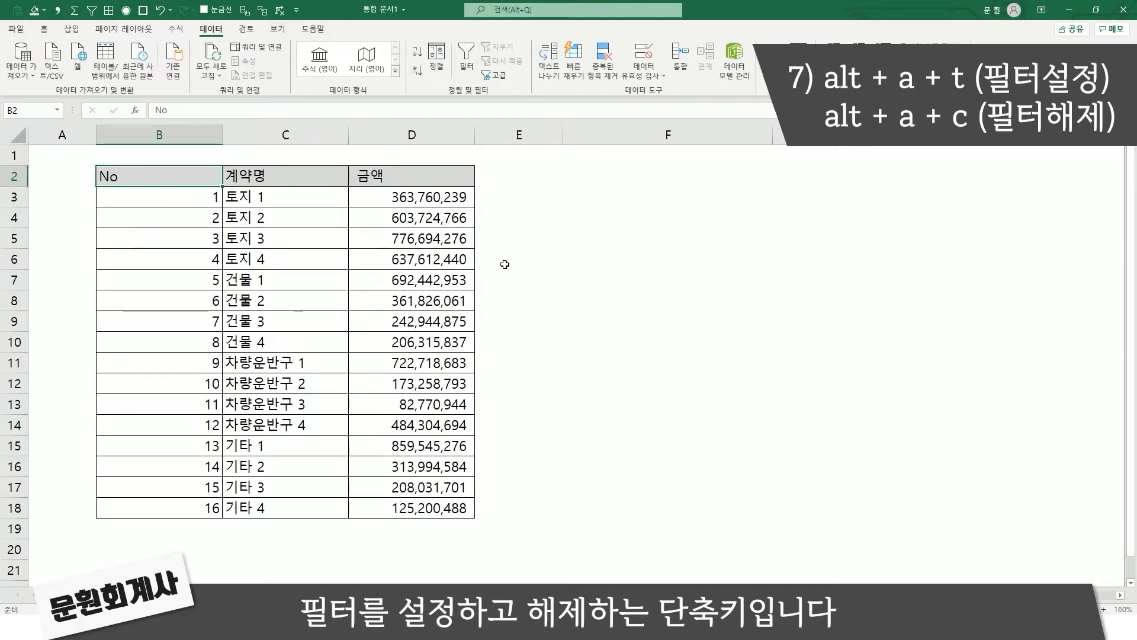
# - Turn on filtering for the contract table in B2:D18
pyautogui.moveTo(181, 177); pyautogui.dragTo(373, 500)
pyautogui.press('alt')
pyautogui.press('a')
pyautogui.press('t')
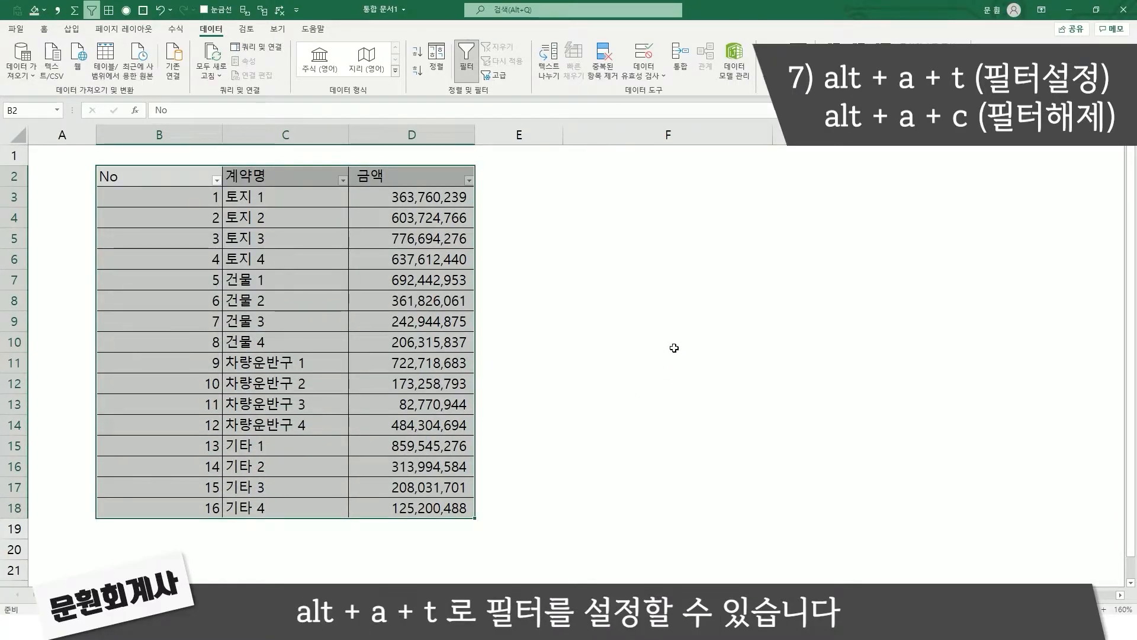
# - Filter the 계약명 column to show only the 토지 contracts, and clear that filter
pyautogui.press('Right')
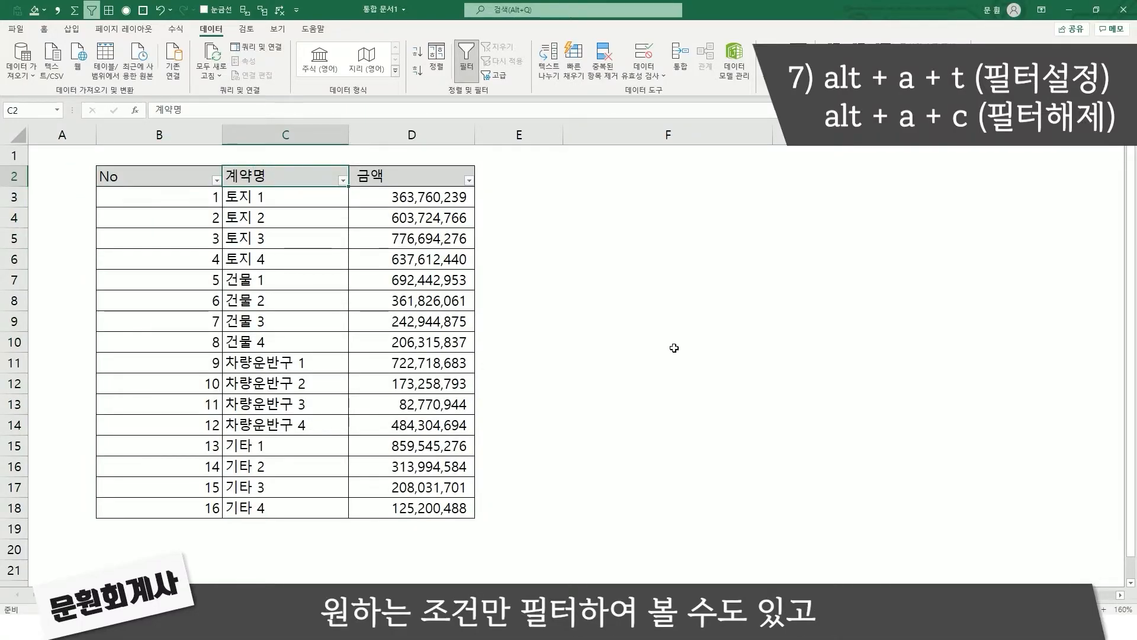
pyautogui.hotkey('alt', 'Down')
pyautogui.press('Escape')
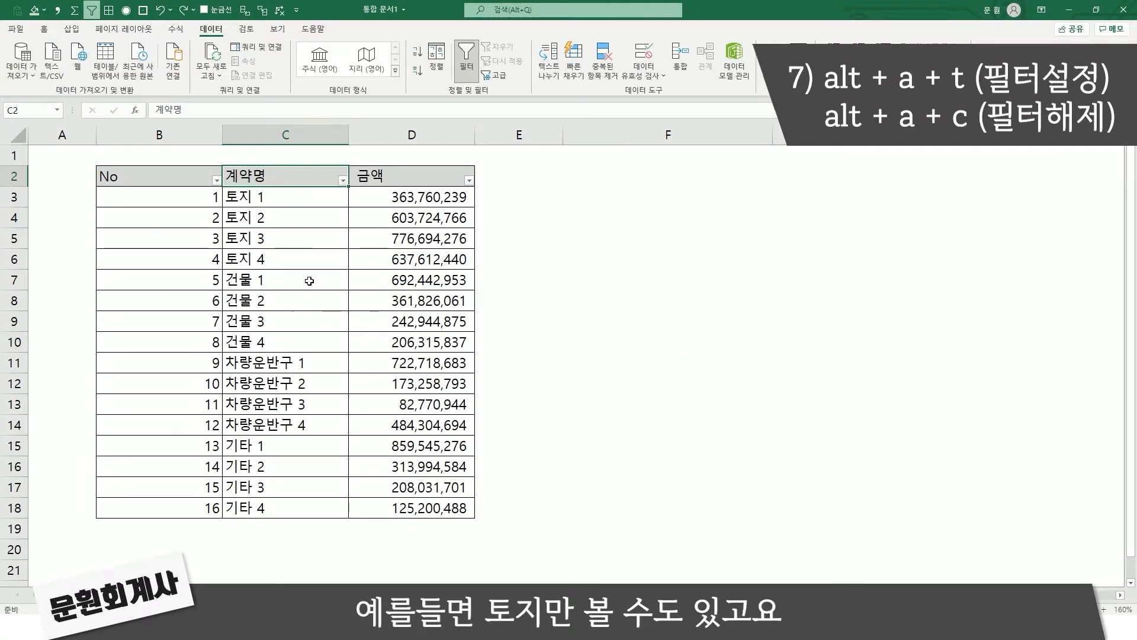
pyautogui.hotkey('alt', 'Down')
pyautogui.write('토지')
pyautogui.press('Return')
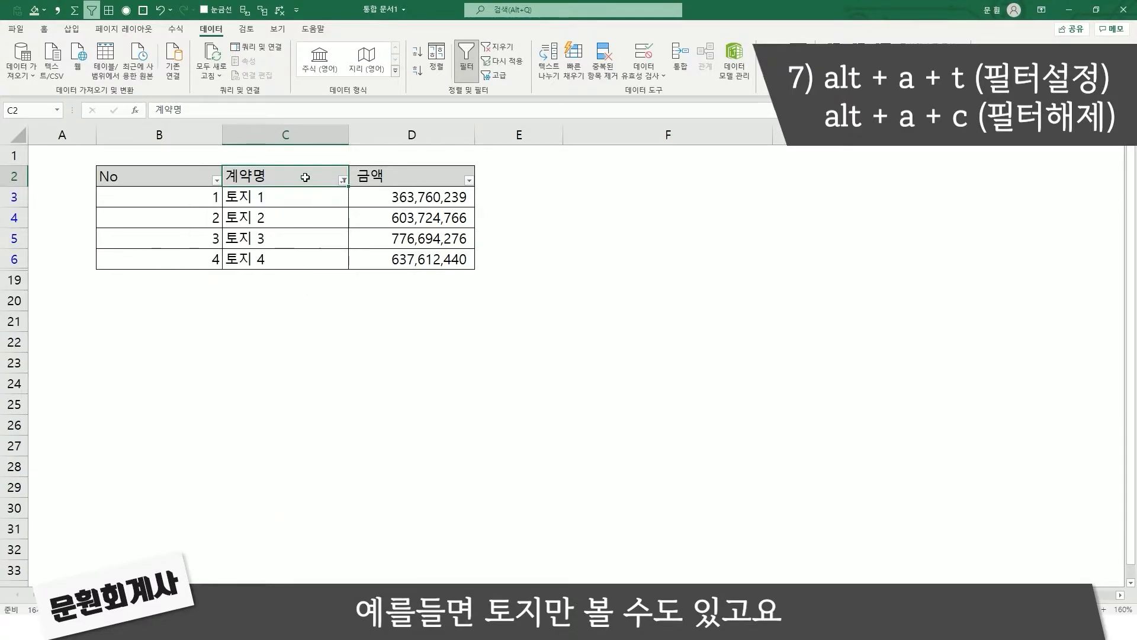
pyautogui.hotkey('alt', 'a')
pyautogui.press('c')
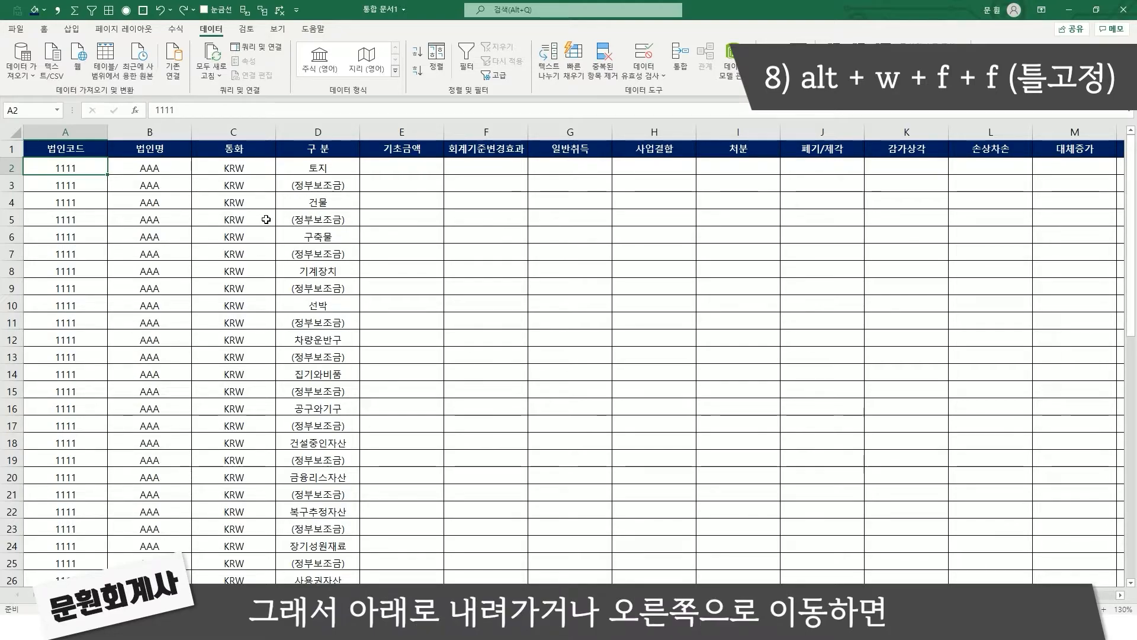
# - Examine the asset table down to row 57 and across past the 기말금액 column, and return to column A
pyautogui.scroll(-15, 228, 229)
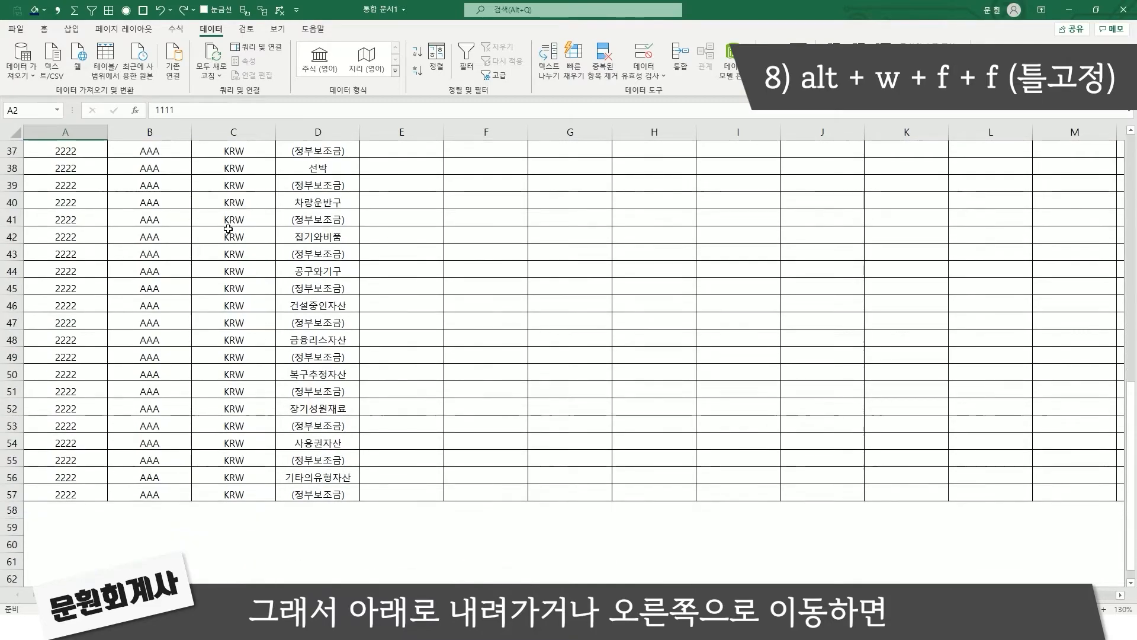
pyautogui.scroll(11, 225, 231)
pyautogui.scroll(4, 226, 230)
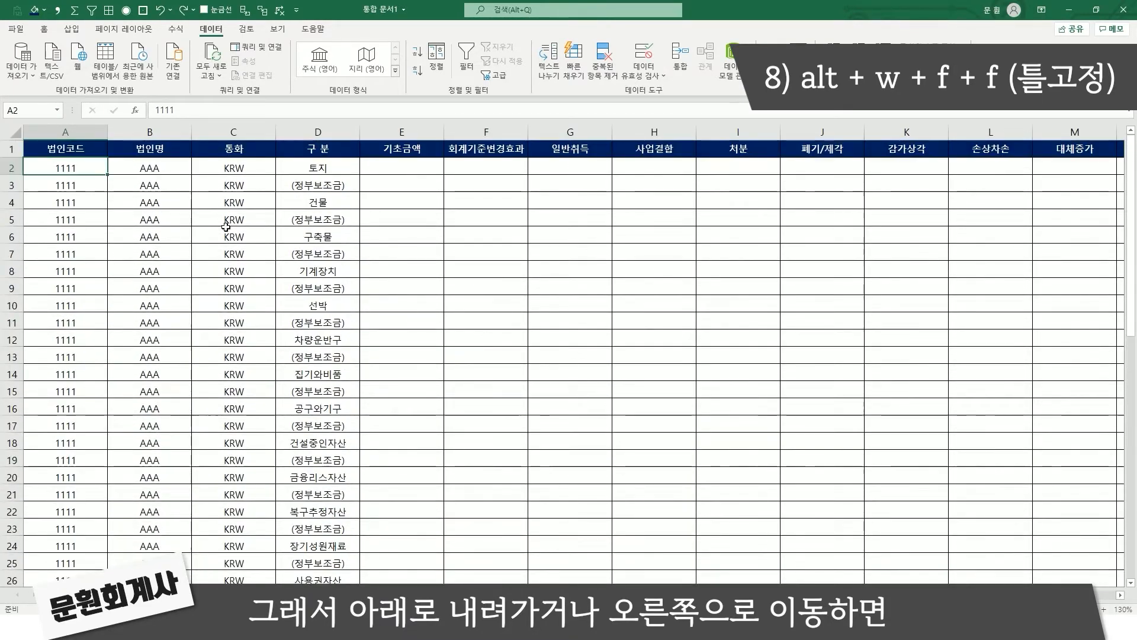
pyautogui.click(278, 236)
pyautogui.press('Right')
pyautogui.press('Right')
pyautogui.press('Right')
pyautogui.press('Right')
pyautogui.press('Right')
pyautogui.press('Right')
pyautogui.press('Right')
pyautogui.press('Right')
pyautogui.press('Right')
pyautogui.press('Right')
pyautogui.press('Right')
pyautogui.press('Right')
pyautogui.press('Right')
pyautogui.press('Right')
pyautogui.press('Right')
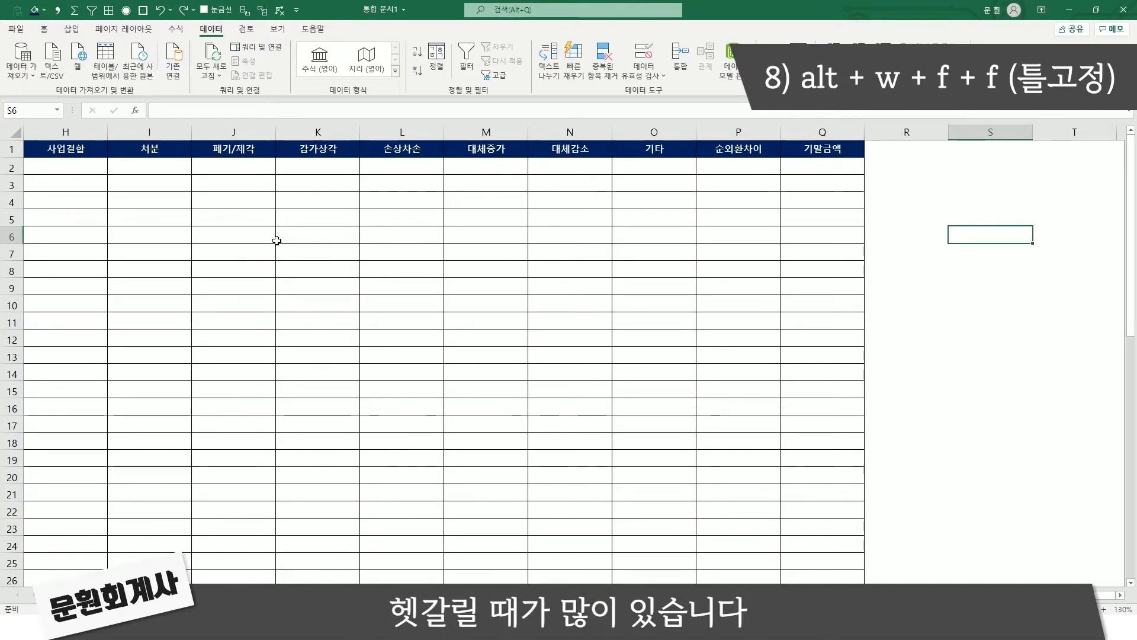
pyautogui.press('Left')
pyautogui.press('Left')
pyautogui.press('Left')
pyautogui.press('Left')
pyautogui.press('Left')
pyautogui.press('Left')
pyautogui.press('Left')
pyautogui.press('Left')
pyautogui.press('Left')
pyautogui.press('Left')
pyautogui.press('Left')
pyautogui.press('Left')
pyautogui.press('Left')
pyautogui.press('Left')
pyautogui.press('Left')
pyautogui.press('Left')
pyautogui.press('Left')
pyautogui.press('Left')
pyautogui.press('Up')
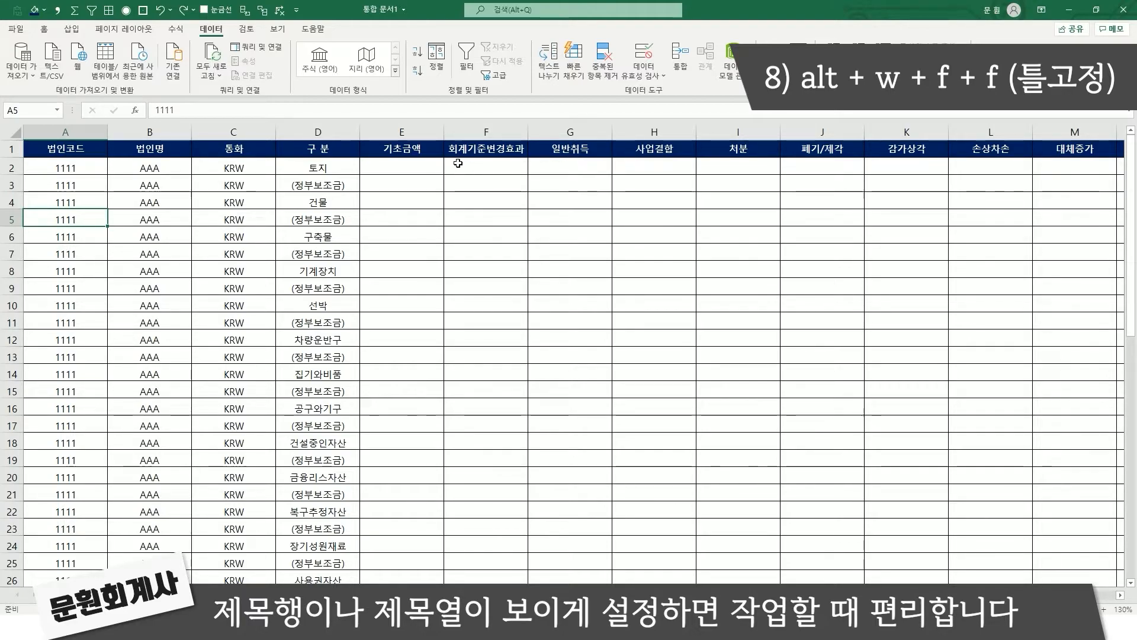
# - Freeze panes at cell E2 to lock header row 1 and columns A to D
pyautogui.click(338, 164)
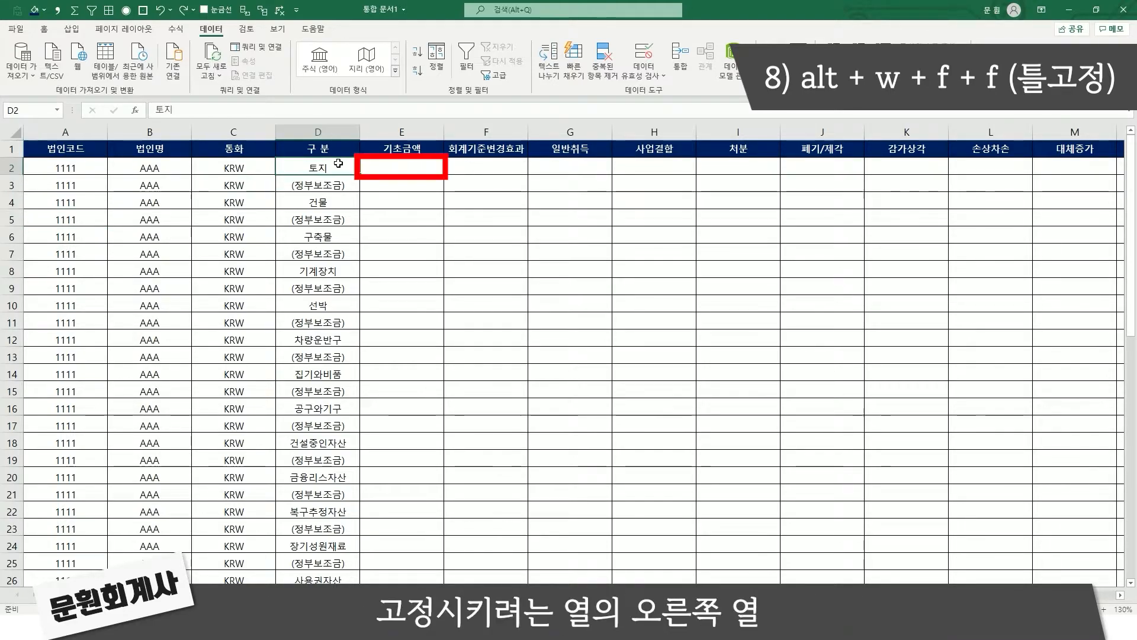
pyautogui.click(398, 167)
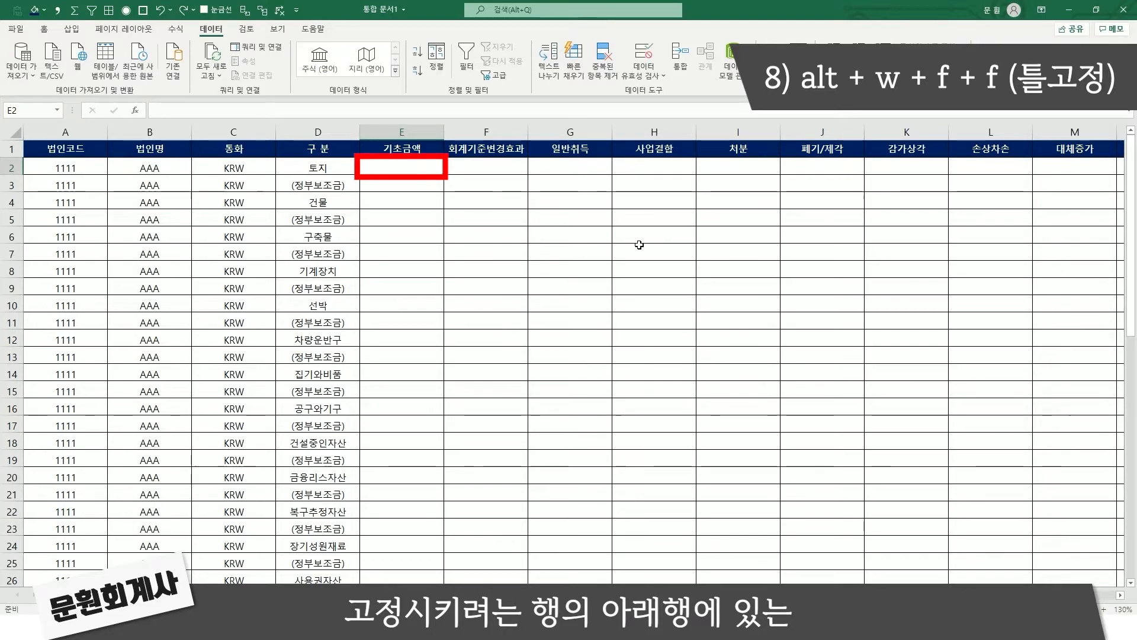
pyautogui.press('alt')
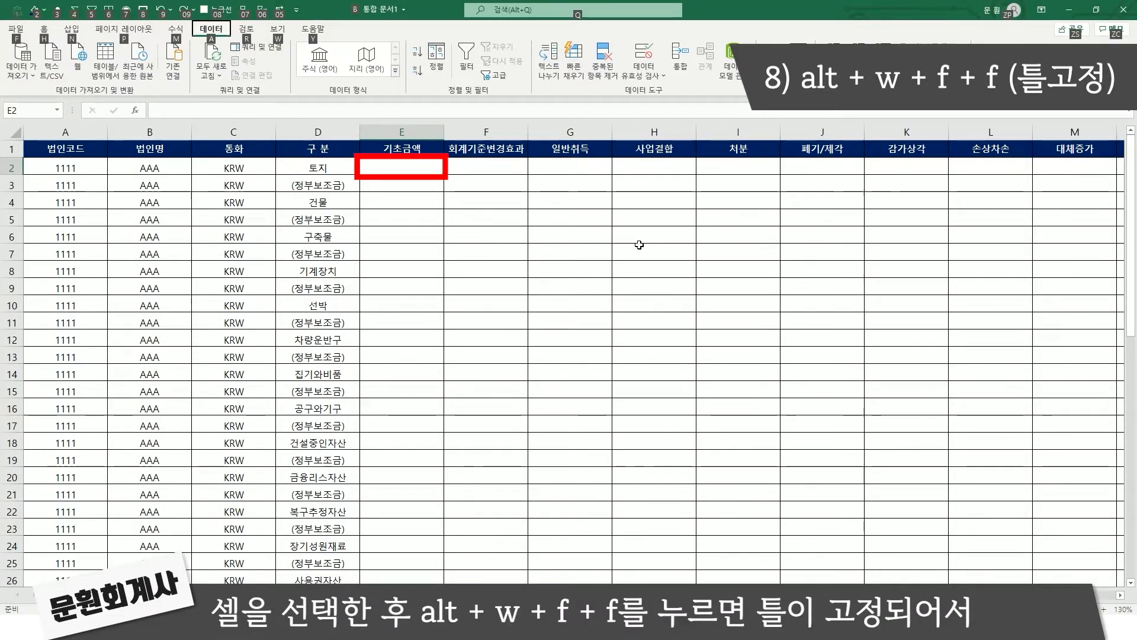
pyautogui.press('w')
pyautogui.press('f')
pyautogui.press('f')
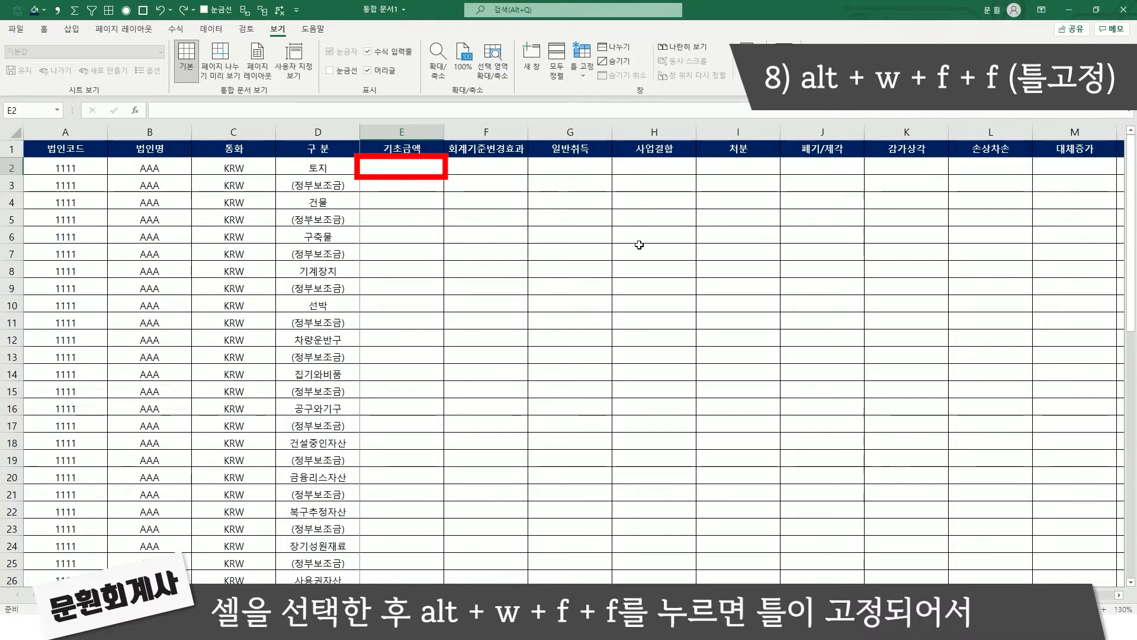
# - Examine the asset table with the panes frozen, down past row 47 and across to column AC, and return to its start
pyautogui.press('Down')
pyautogui.press('Down')
pyautogui.press('Down')
pyautogui.press('Down')
pyautogui.press('Down')
pyautogui.press('Down')
pyautogui.press('Down')
pyautogui.press('Down')
pyautogui.press('Down')
pyautogui.press('Down')
pyautogui.press('Down')
pyautogui.press('Down')
pyautogui.press('Down')
pyautogui.press('Down')
pyautogui.press('Down')
pyautogui.press('Down')
pyautogui.press('Down')
pyautogui.press('Down')
pyautogui.press('Down')
pyautogui.press('Down')
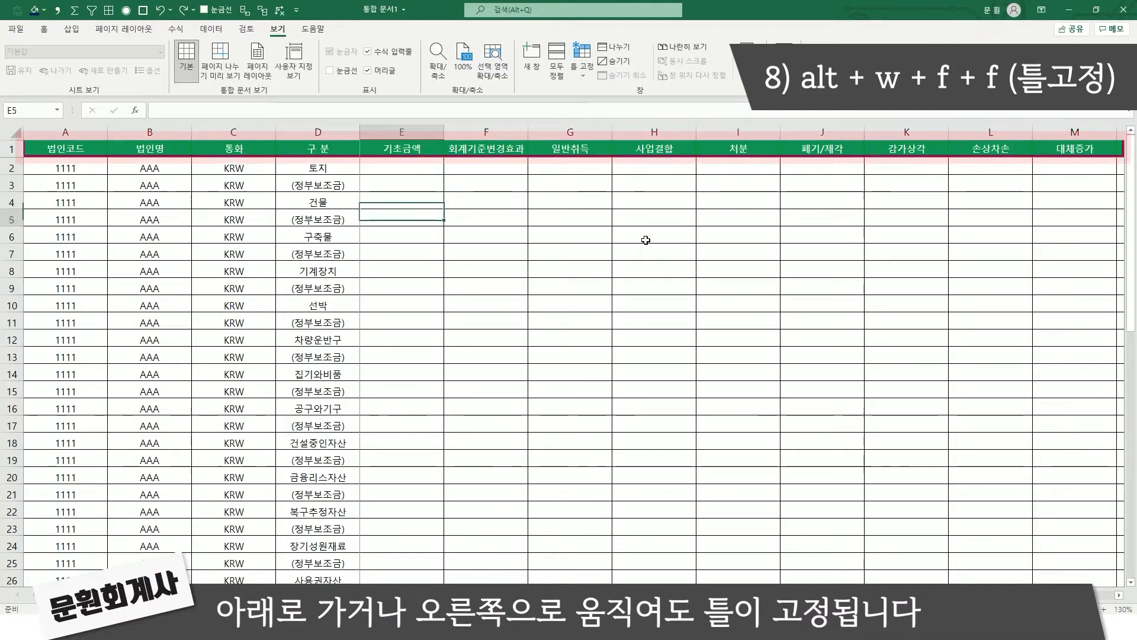
pyautogui.press('Down')
pyautogui.press('Down')
pyautogui.press('Down')
pyautogui.press('Down')
pyautogui.press('Down')
pyautogui.press('Down')
pyautogui.press('Down')
pyautogui.press('Down')
pyautogui.press('Down')
pyautogui.press('Down')
pyautogui.press('Down')
pyautogui.press('Down')
pyautogui.press('Down')
pyautogui.press('Down')
pyautogui.press('Down')
pyautogui.press('Down')
pyautogui.press('Down')
pyautogui.press('Down')
pyautogui.press('Down')
pyautogui.press('Down')
pyautogui.press('Up')
pyautogui.press('Up')
pyautogui.press('Up')
pyautogui.press('Up')
pyautogui.press('Up')
pyautogui.press('Up')
pyautogui.press('Up')
pyautogui.press('Up')
pyautogui.press('Up')
pyautogui.press('Up')
pyautogui.press('Up')
pyautogui.press('Up')
pyautogui.press('Up')
pyautogui.press('Up')
pyautogui.press('Up')
pyautogui.press('Right')
pyautogui.press('Right')
pyautogui.press('Right')
pyautogui.press('Right')
pyautogui.press('Right')
pyautogui.press('Right')
pyautogui.press('Right')
pyautogui.press('Right')
pyautogui.press('Right')
pyautogui.press('Right')
pyautogui.press('Right')
pyautogui.press('Right')
pyautogui.press('Right')
pyautogui.press('Right')
pyautogui.press('Right')
pyautogui.press('Right')
pyautogui.press('Right')
pyautogui.press('Right')
pyautogui.press('Right')
pyautogui.press('Right')
pyautogui.press('Left')
pyautogui.press('Left')
pyautogui.press('Left')
pyautogui.press('Left')
pyautogui.press('Left')
pyautogui.press('Left')
pyautogui.press('Left')
pyautogui.press('Left')
pyautogui.press('Left')
pyautogui.press('Left')
pyautogui.press('Left')
pyautogui.press('Left')
pyautogui.press('Left')
pyautogui.press('Left')
pyautogui.press('Left')
pyautogui.press('Left')
pyautogui.press('Left')
pyautogui.press('Left')
pyautogui.press('Left')
pyautogui.press('Left')
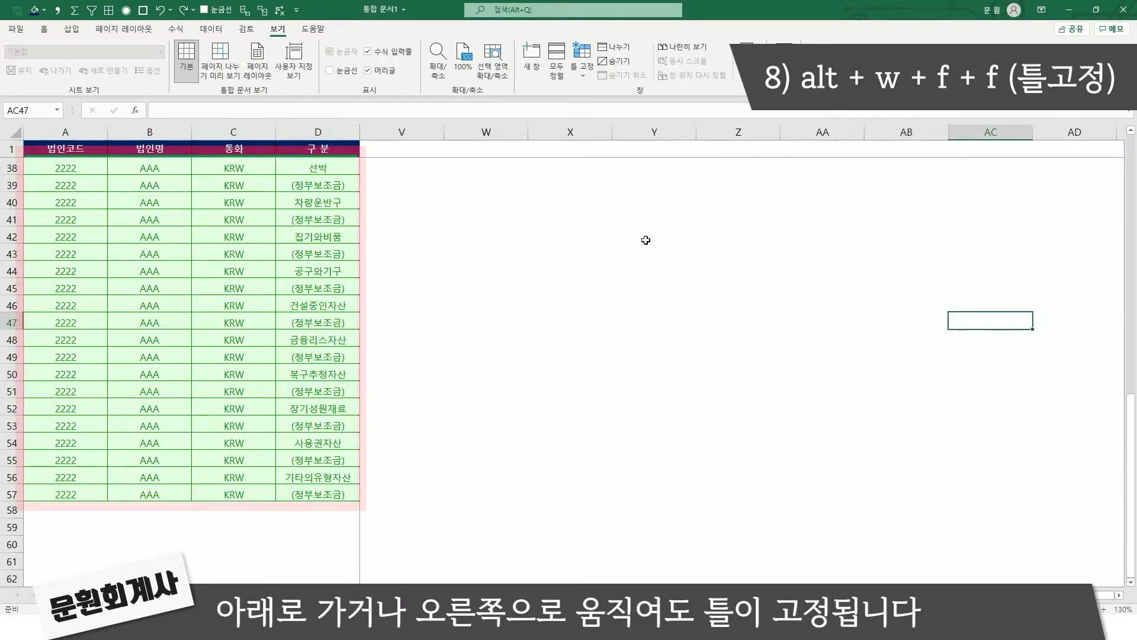
pyautogui.hotkey('ctrl', 'Home')
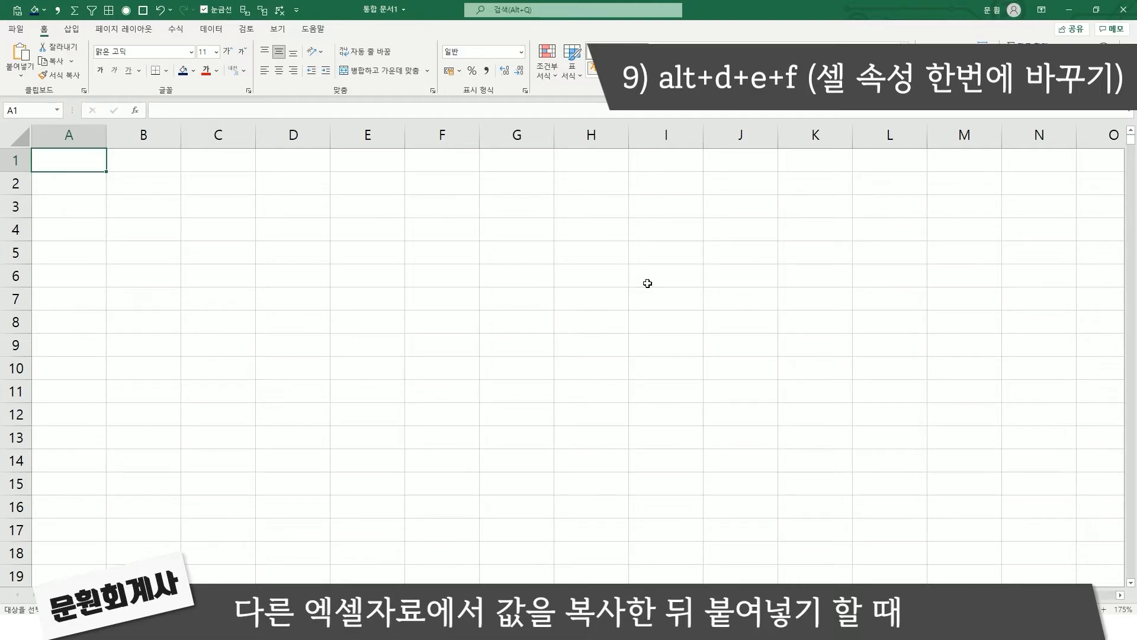
# - Paste the copied account codes starting at A1 and apply the comma style to all of column A
pyautogui.hotkey('ctrl', 'v')
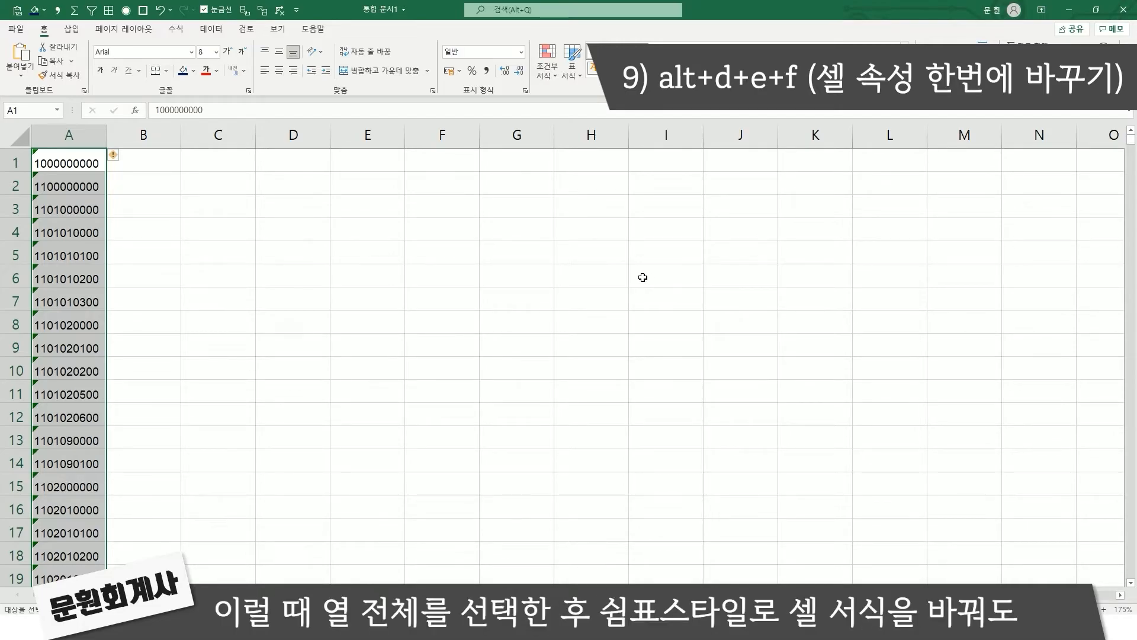
pyautogui.click(76, 137)
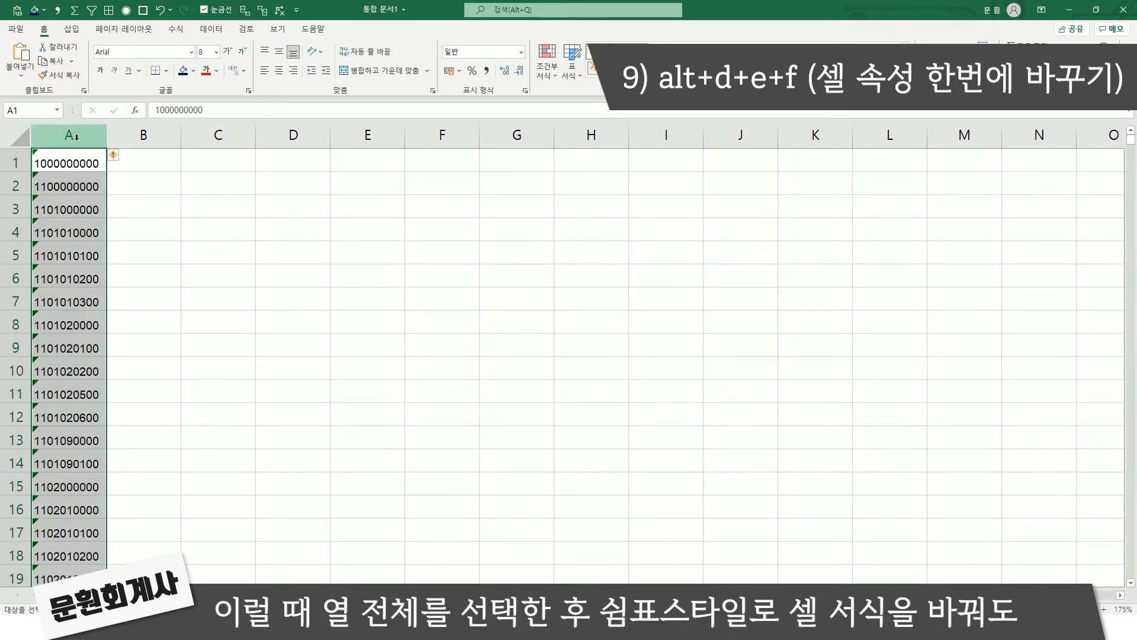
pyautogui.click(486, 70)
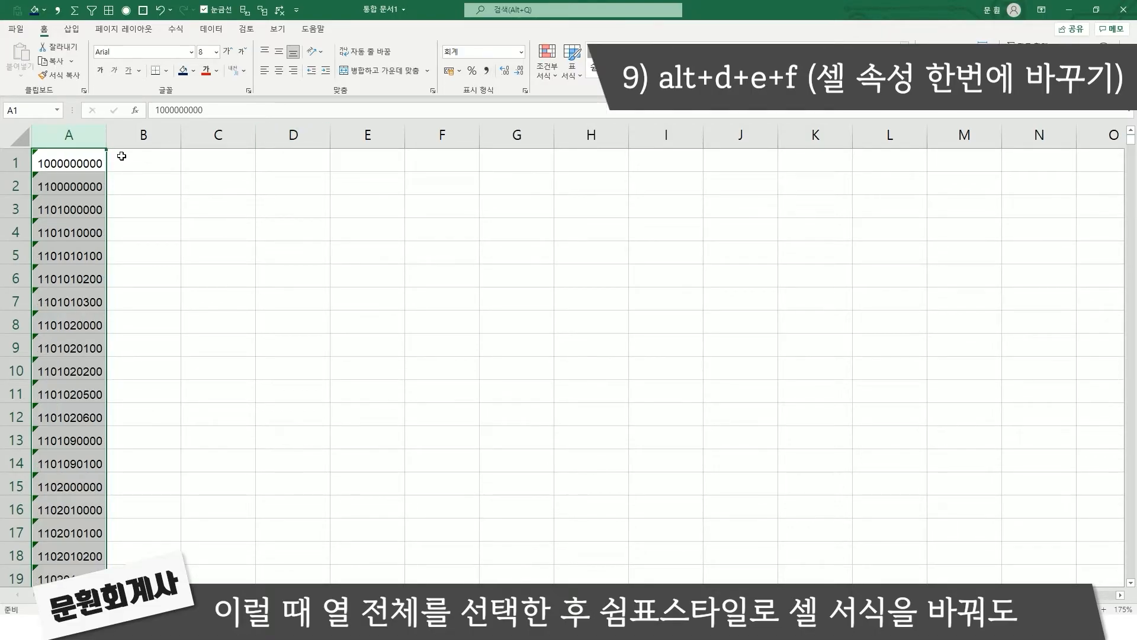
# - Re-enter the contents of cells A1 to A6 one by one to convert the text codes to numbers
pyautogui.click(75, 167)
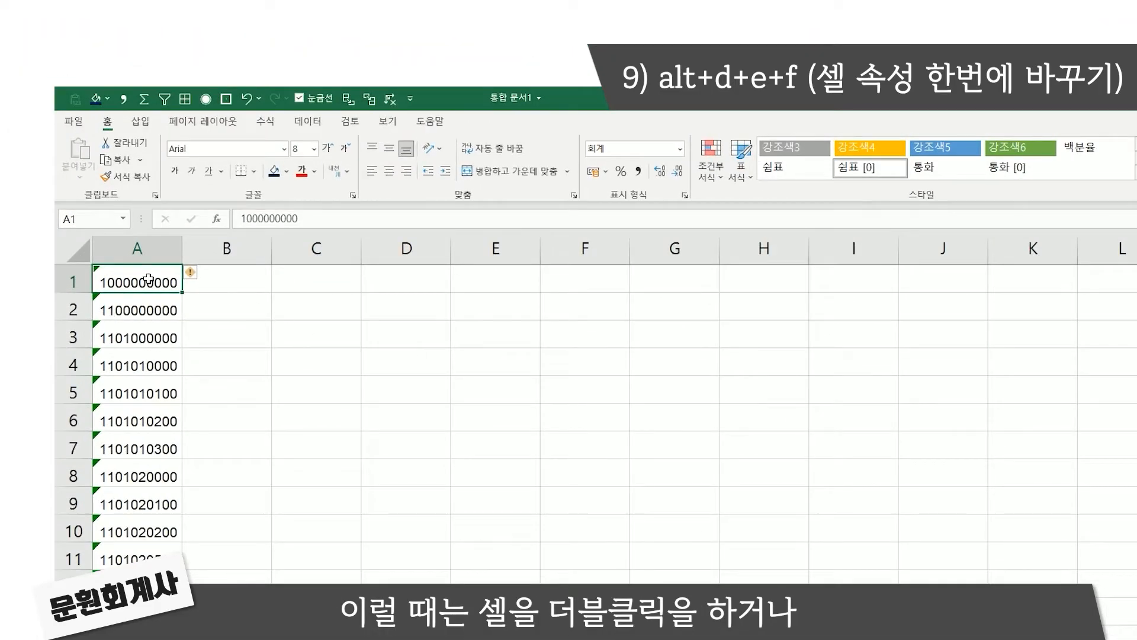
pyautogui.doubleClick(148, 279)
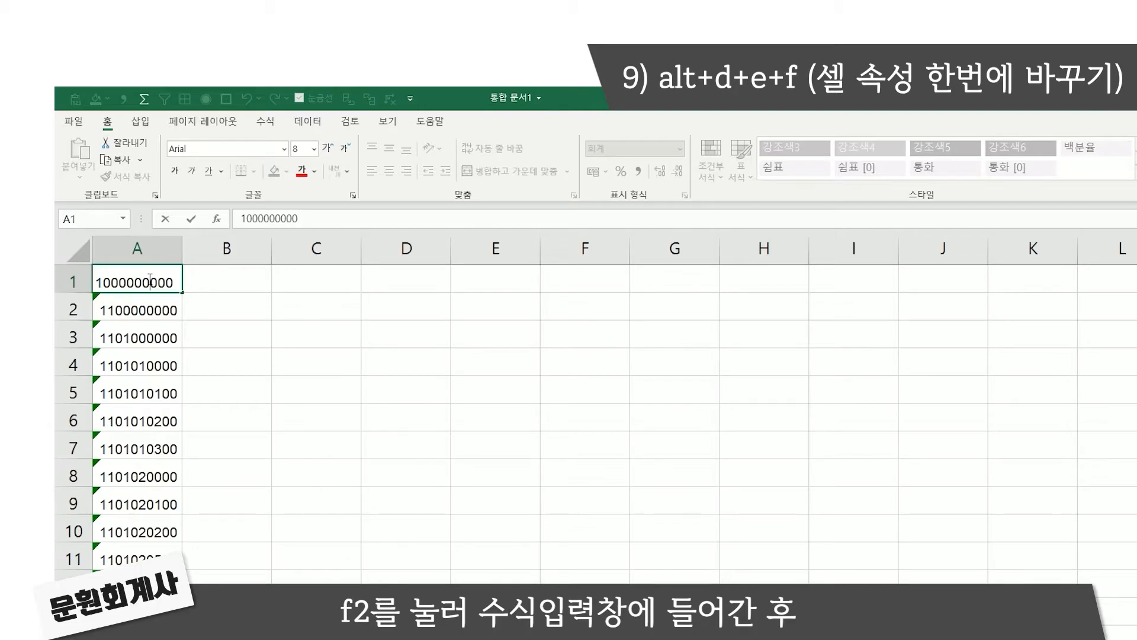
pyautogui.press('Return')
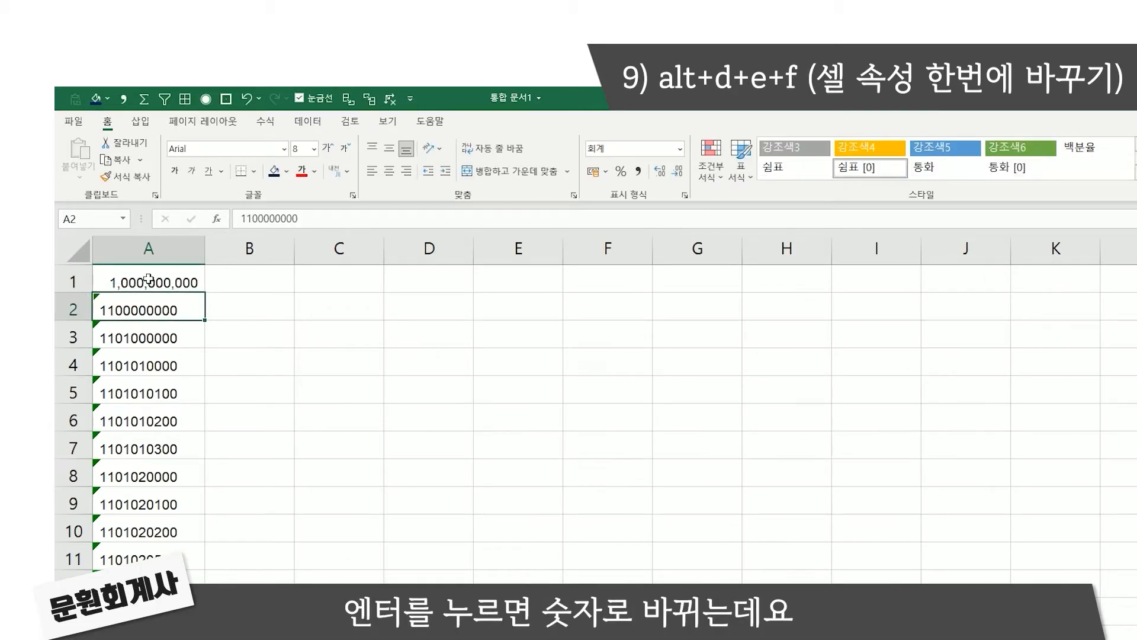
pyautogui.press('F2')
pyautogui.press('Return')
pyautogui.press('F2')
pyautogui.press('Return')
pyautogui.press('F2')
pyautogui.press('Return')
pyautogui.press('F2')
pyautogui.press('Return')
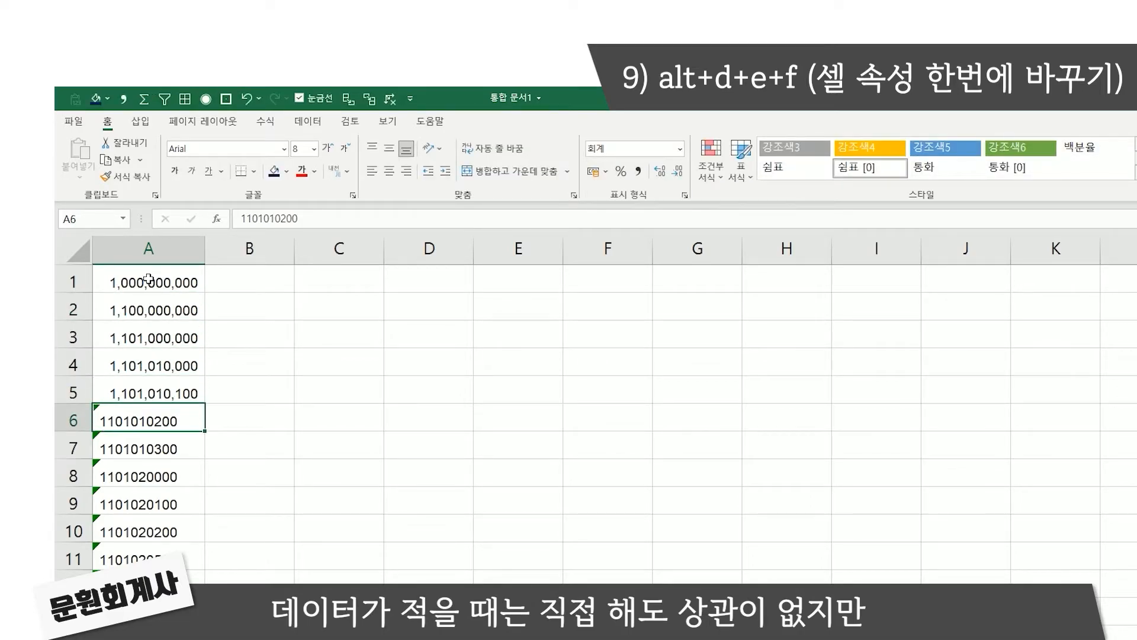
pyautogui.press('F2')
pyautogui.press('Return')
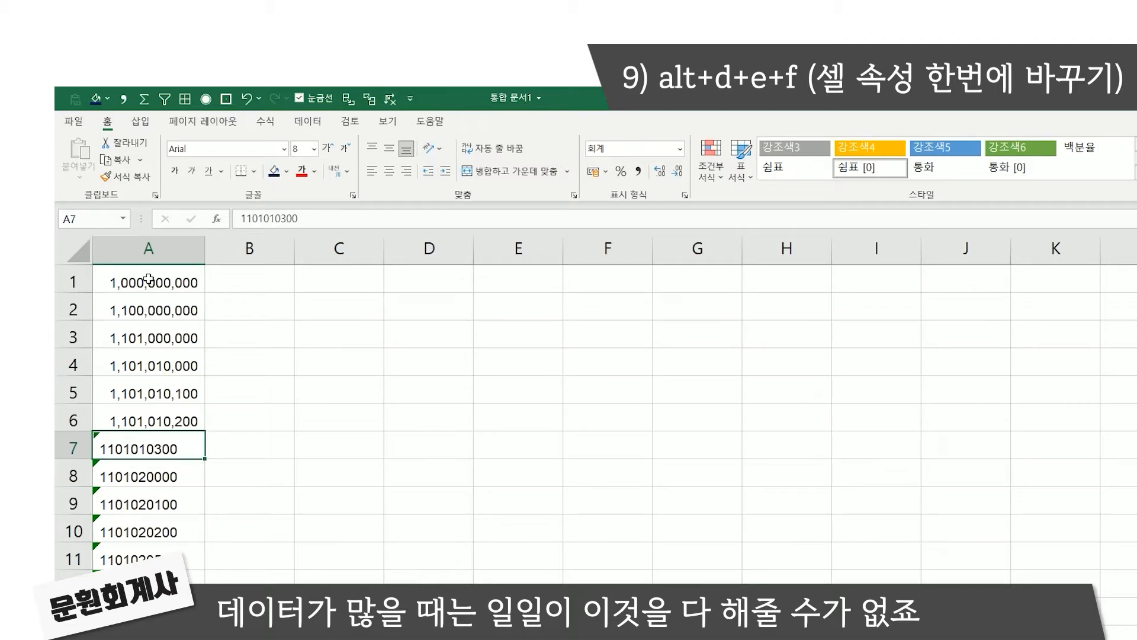
# - Convert the whole of column A from text to numbers with Text to Columns, finishing with the default delimited settings
pyautogui.hotkey('ctrl', 'shift', 'Down')
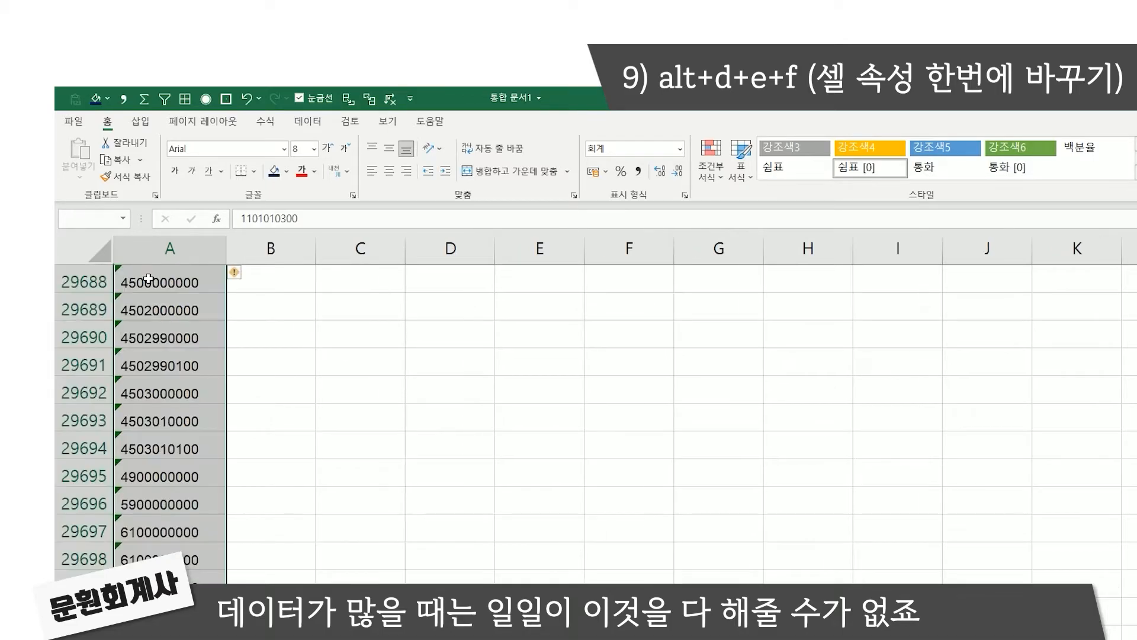
pyautogui.hotkey('ctrl', 'Home')
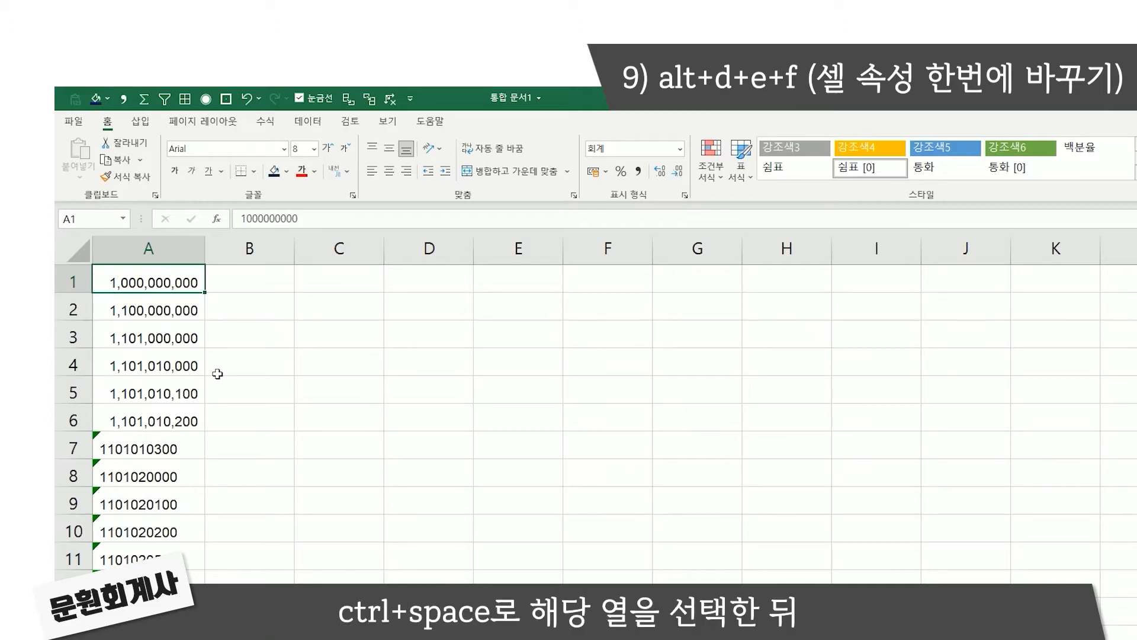
pyautogui.hotkey('ctrl', 'space')
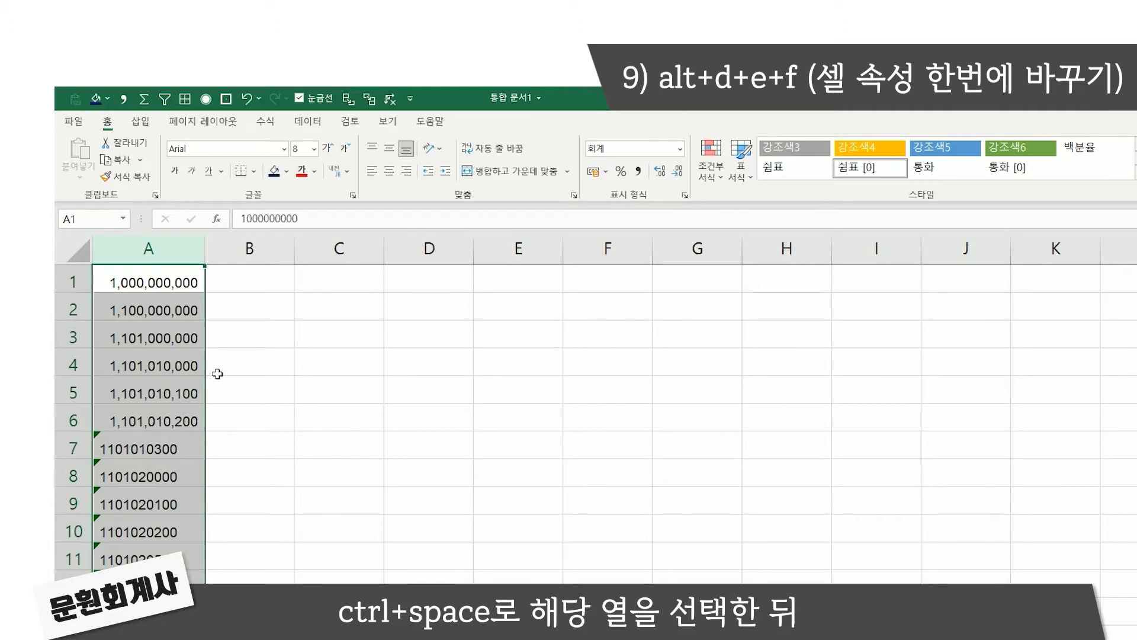
pyautogui.press('alt')
pyautogui.press('d')
pyautogui.press('e')
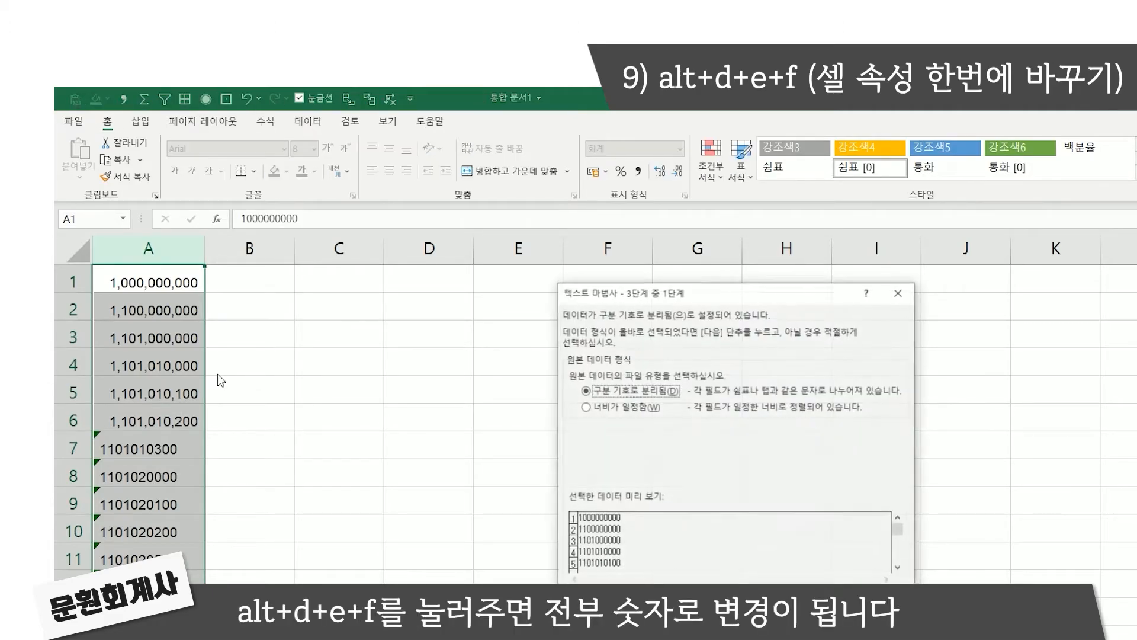
pyautogui.press('f')
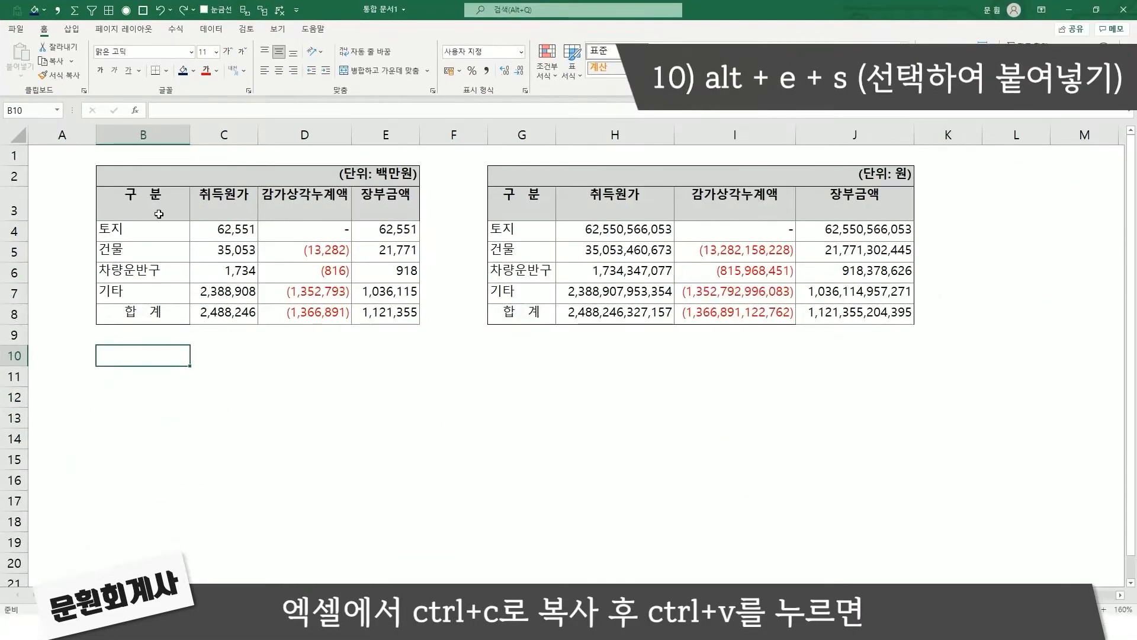
# - Copy the 백만원 table range B3:E8, including its header row and 합계 row
pyautogui.click(159, 207)
pyautogui.moveTo(159, 208); pyautogui.dragTo(385, 312)
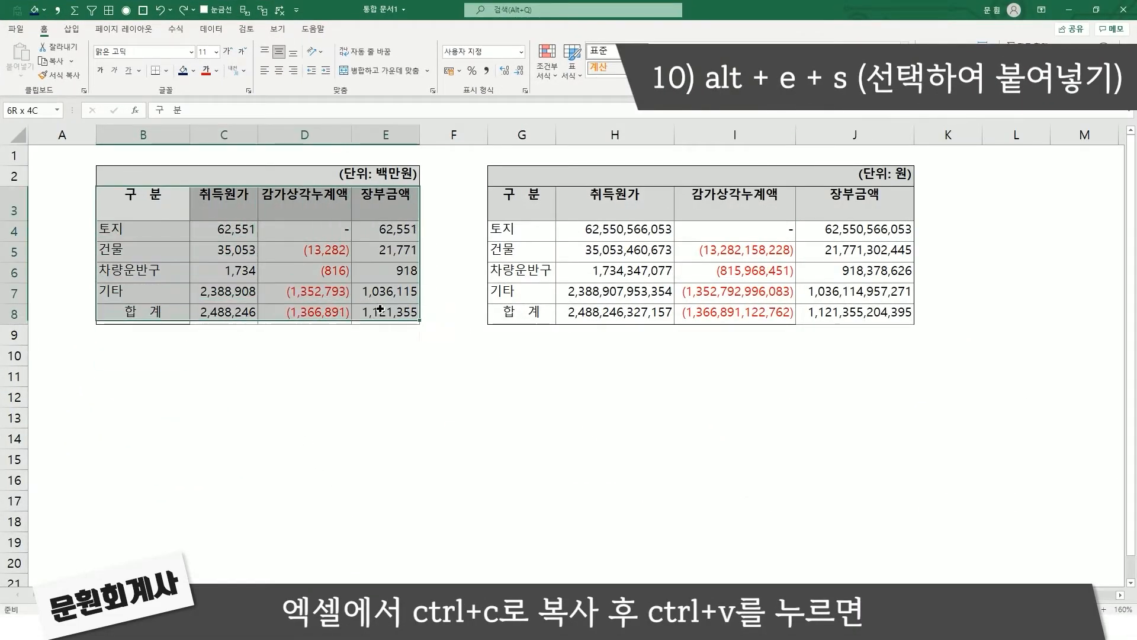
pyautogui.hotkey('ctrl', 'c')
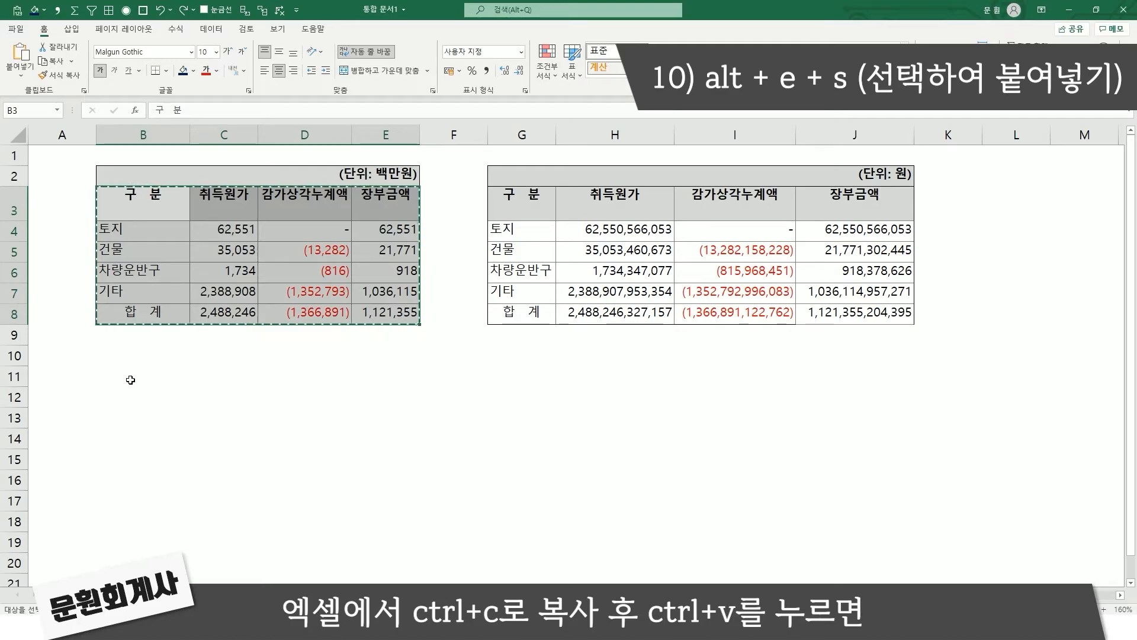
# - Paste the copied table normally at B13 and undo the paste
pyautogui.click(124, 412)
pyautogui.hotkey('ctrl', 'v')
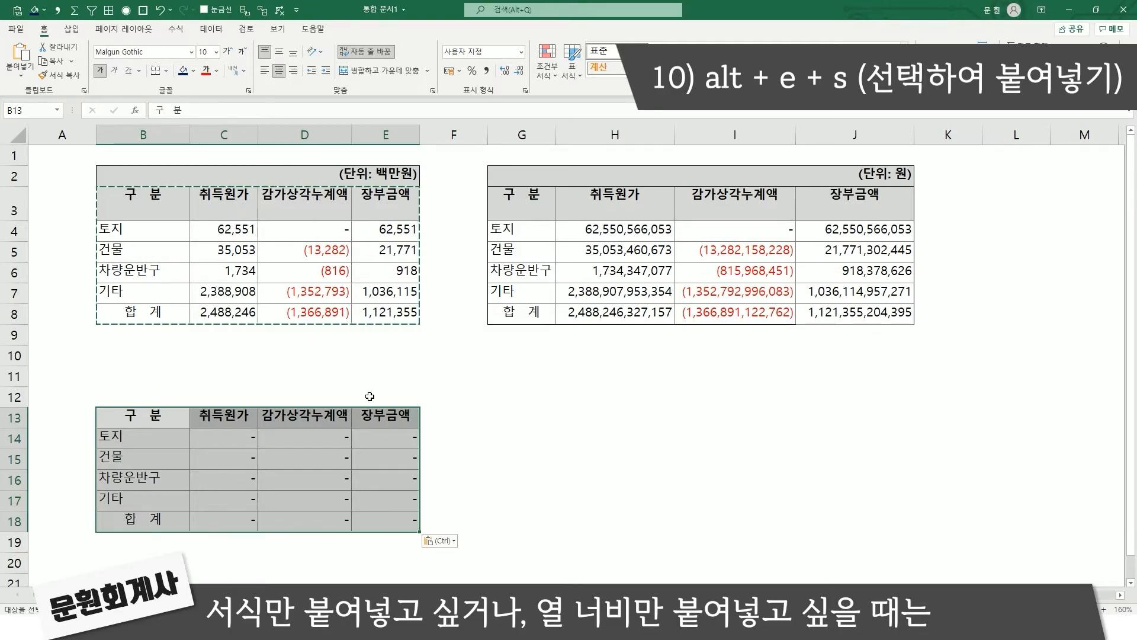
pyautogui.hotkey('ctrl', 'z')
# - Paste only the values (값) of the copied table at B13 with Paste Special, and undo it
pyautogui.click(157, 408)
pyautogui.hotkey('alt', 'e')
pyautogui.press('s')
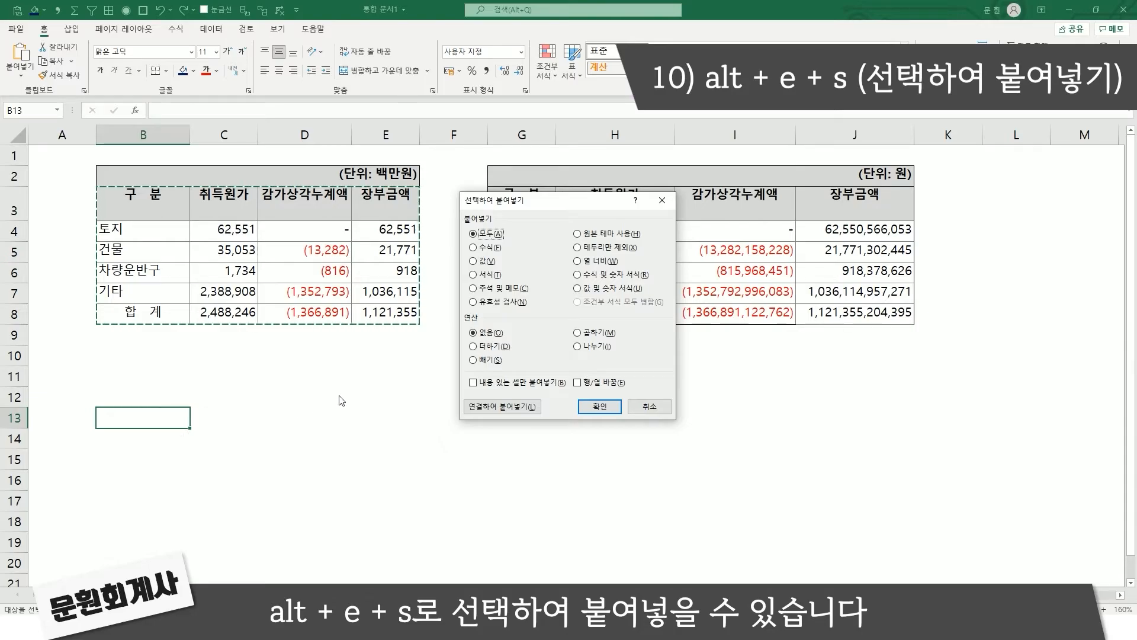
pyautogui.click(484, 262)
pyautogui.press('Return')
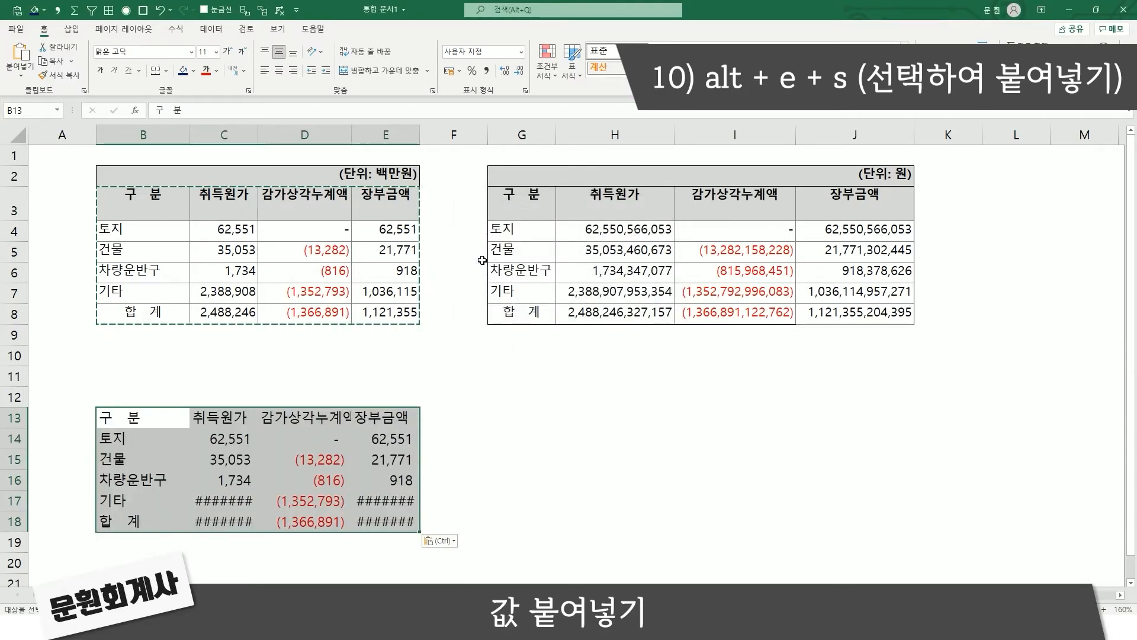
pyautogui.hotkey('ctrl', 'z')
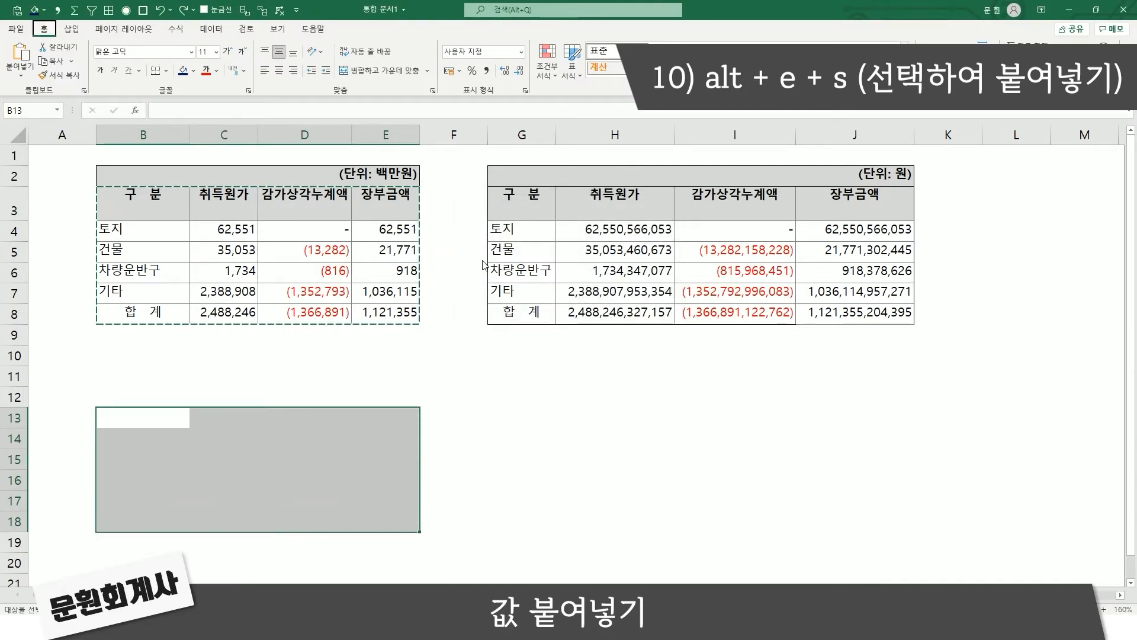
# - Paste only the formatting (서식) of the copied table into B13:E18 with Paste Special, and undo it
pyautogui.hotkey('alt', 'e')
pyautogui.press('s')
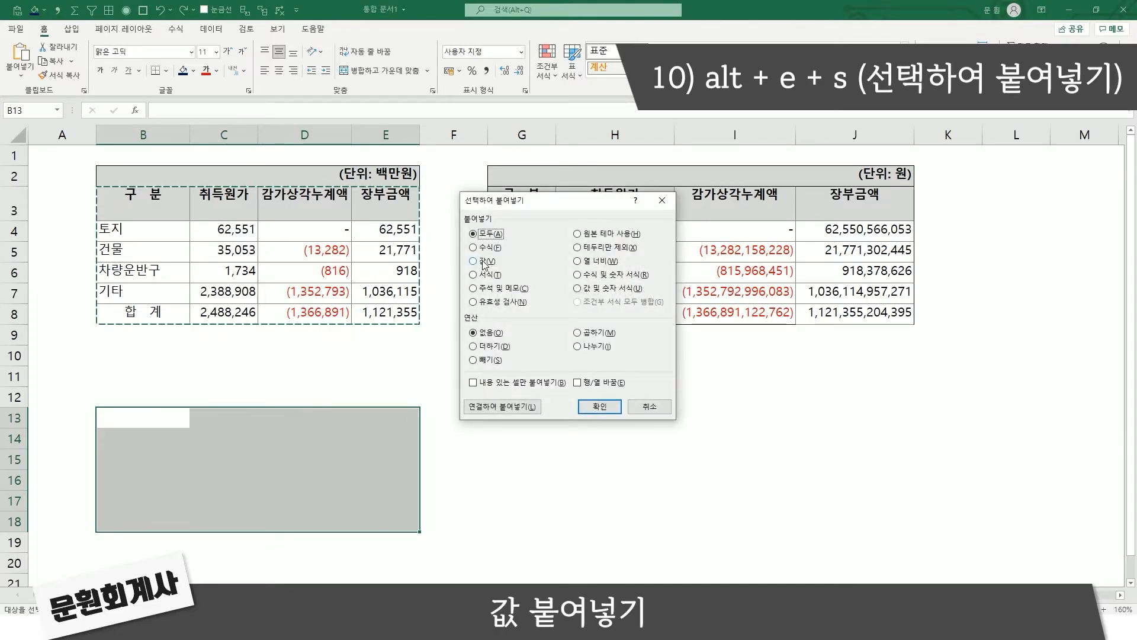
pyautogui.click(491, 275)
pyautogui.click(600, 407)
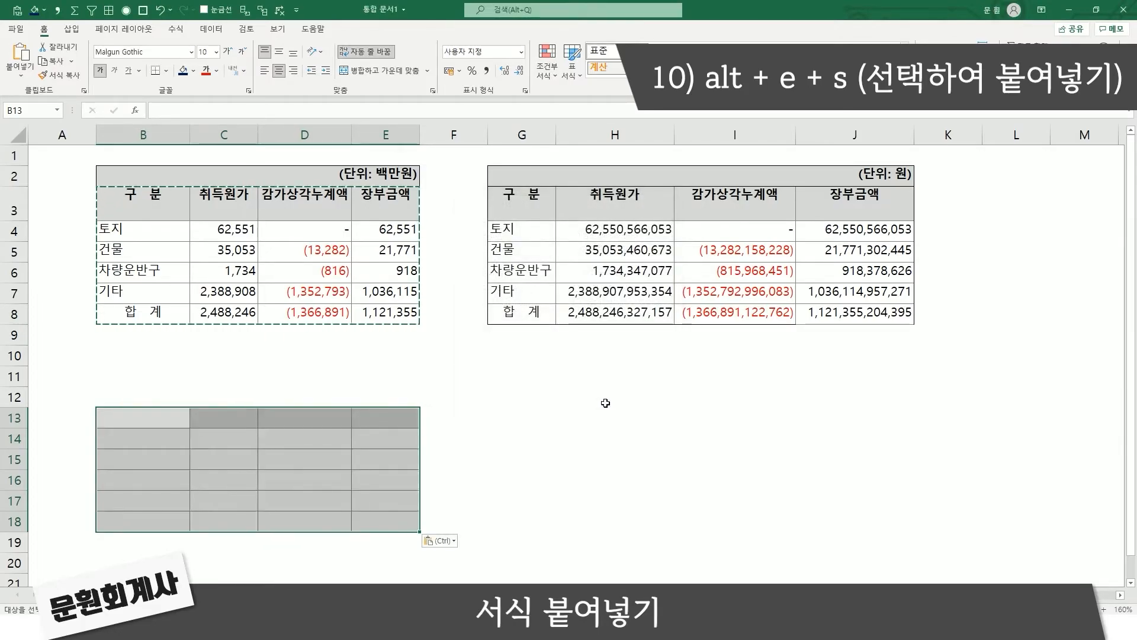
pyautogui.hotkey('ctrl', 'z')
# - Paste only the formulas (수식) of the copied table into B13:E18 with Paste Special, and undo it
pyautogui.hotkey('alt', 'e')
pyautogui.press('s')
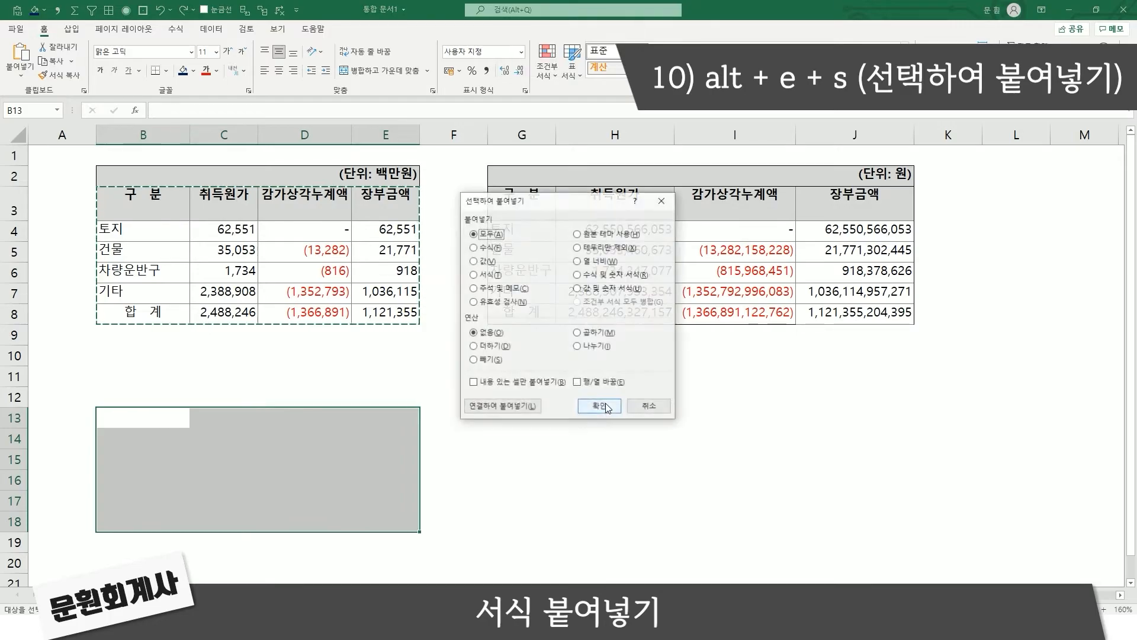
pyautogui.press('f')
pyautogui.click(605, 405)
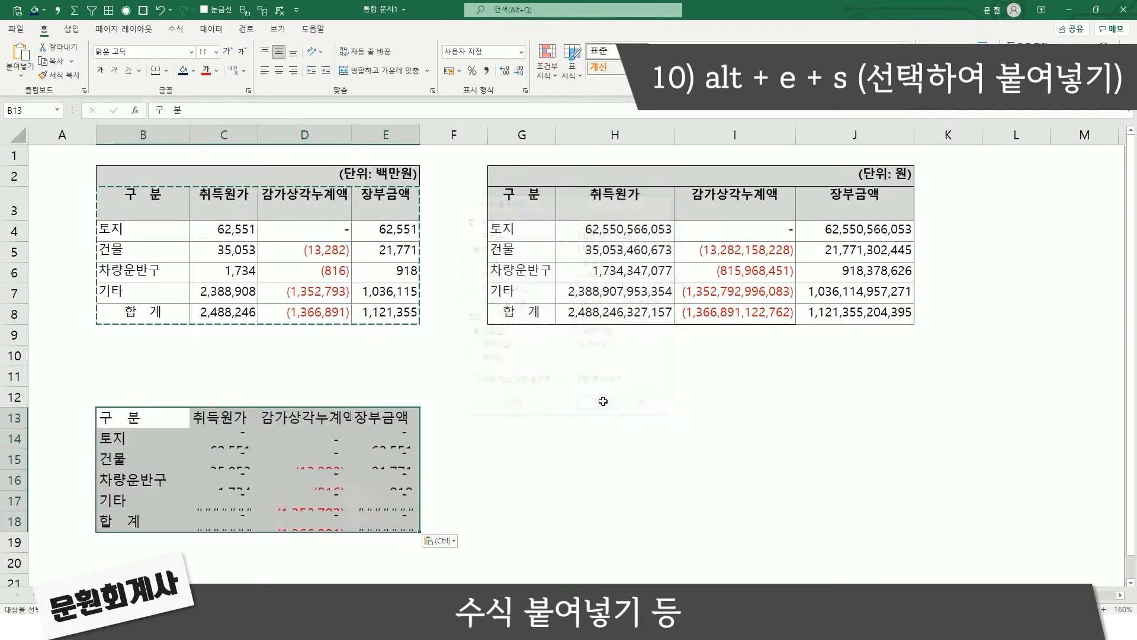
pyautogui.hotkey('ctrl', 'z')
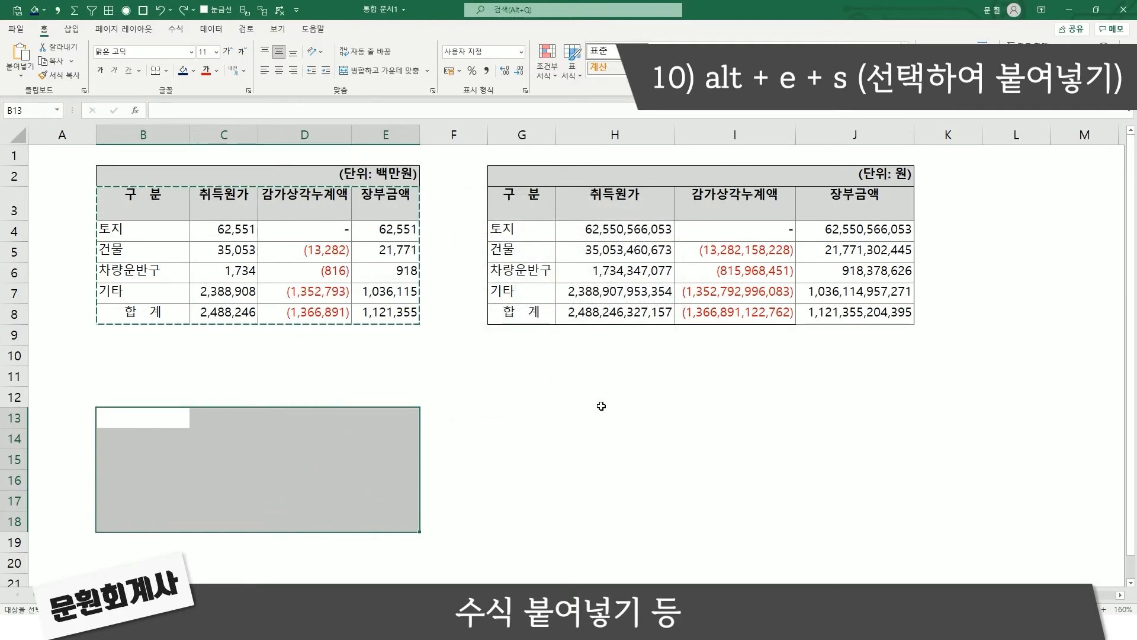
# - Paste the copied table into B13:E18 as cells linked to the source range
pyautogui.hotkey('alt', 'e')
pyautogui.press('s')
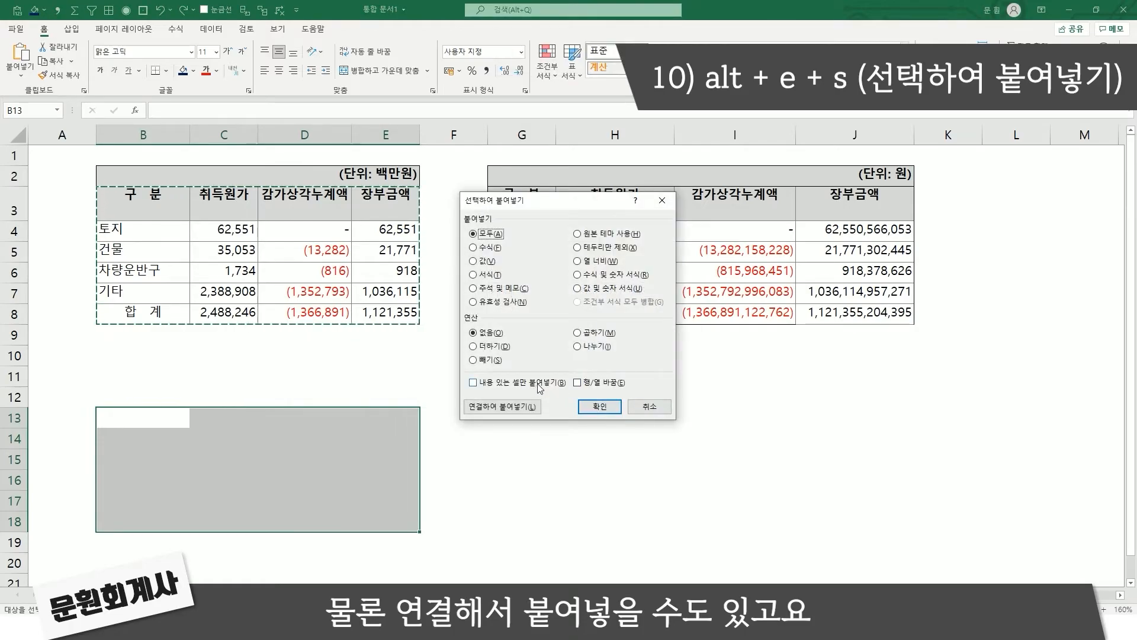
pyautogui.click(513, 407)
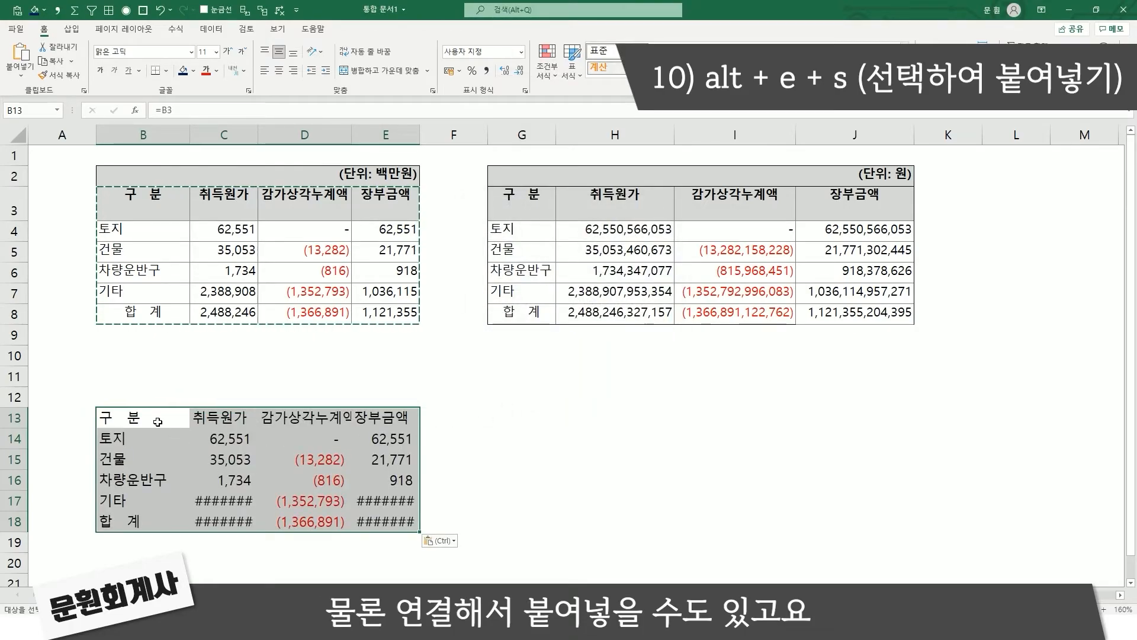
# - Check the source references of the linked cells in row 14, such as D14, and undo the linked paste
pyautogui.doubleClick(199, 432)
pyautogui.press('Escape')
pyautogui.doubleClick(348, 441)
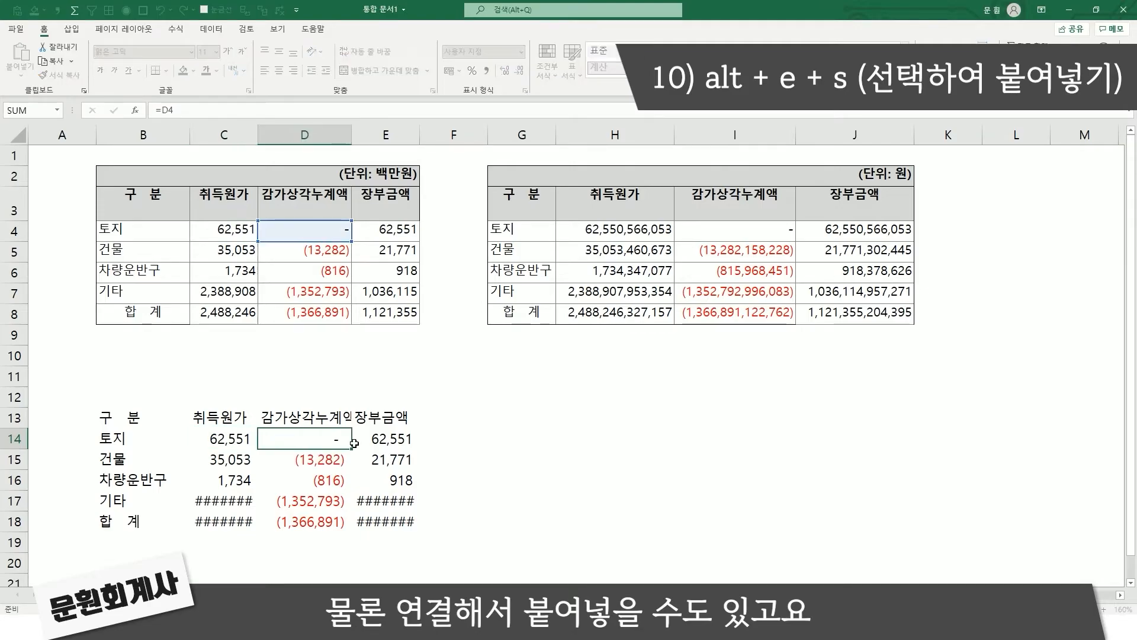
pyautogui.doubleClick(355, 444)
pyautogui.press('Escape')
pyautogui.hotkey('ctrl', 'z')
# - Paste the copied table at B13 with rows and columns transposed (행/열 바꿈), using Paste Special
pyautogui.click(142, 413)
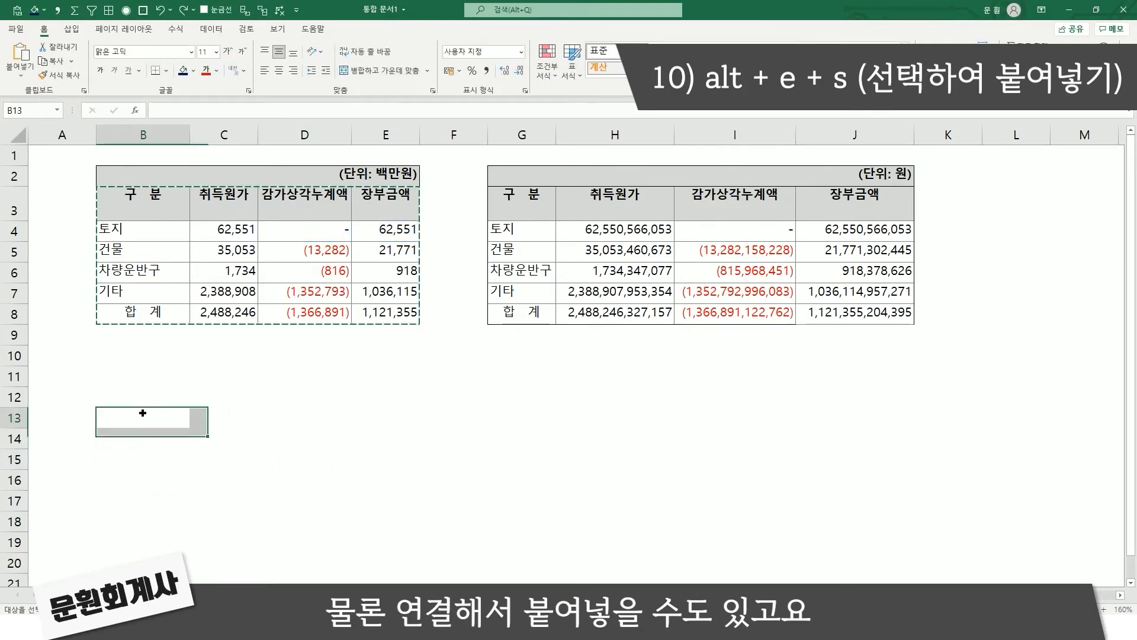
pyautogui.hotkey('alt', 'e', 's')
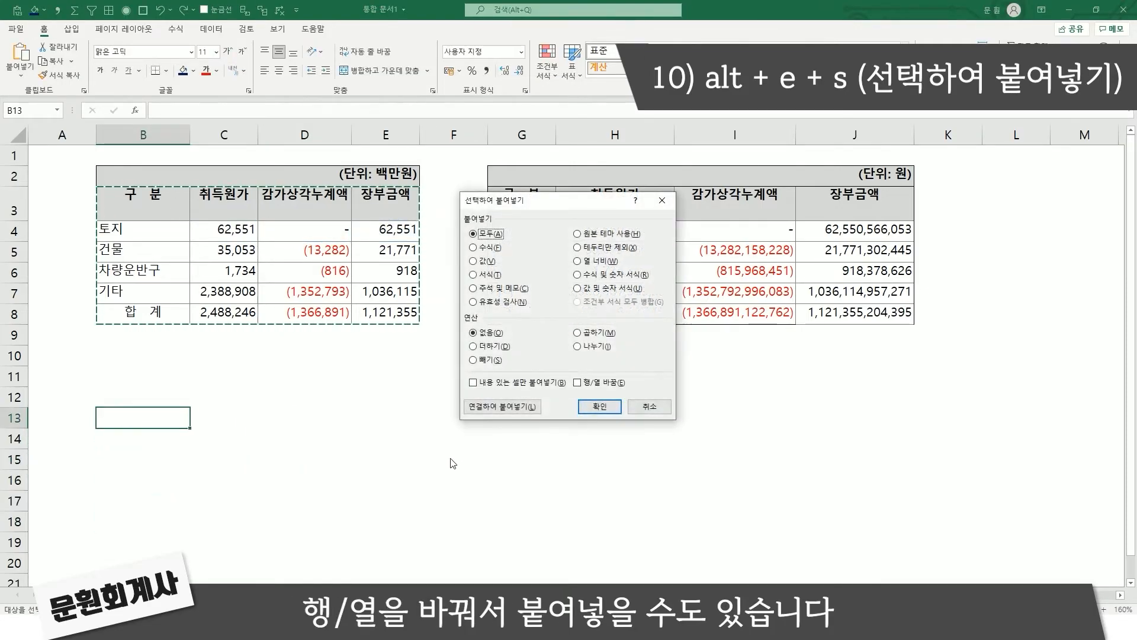
pyautogui.click(617, 384)
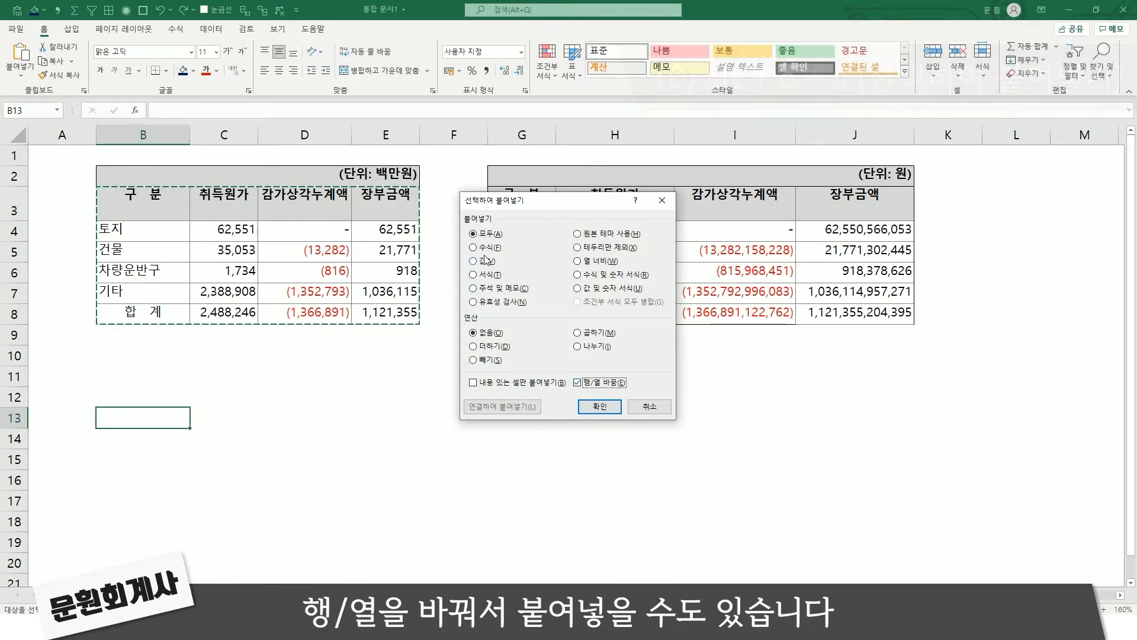
pyautogui.click(593, 404)
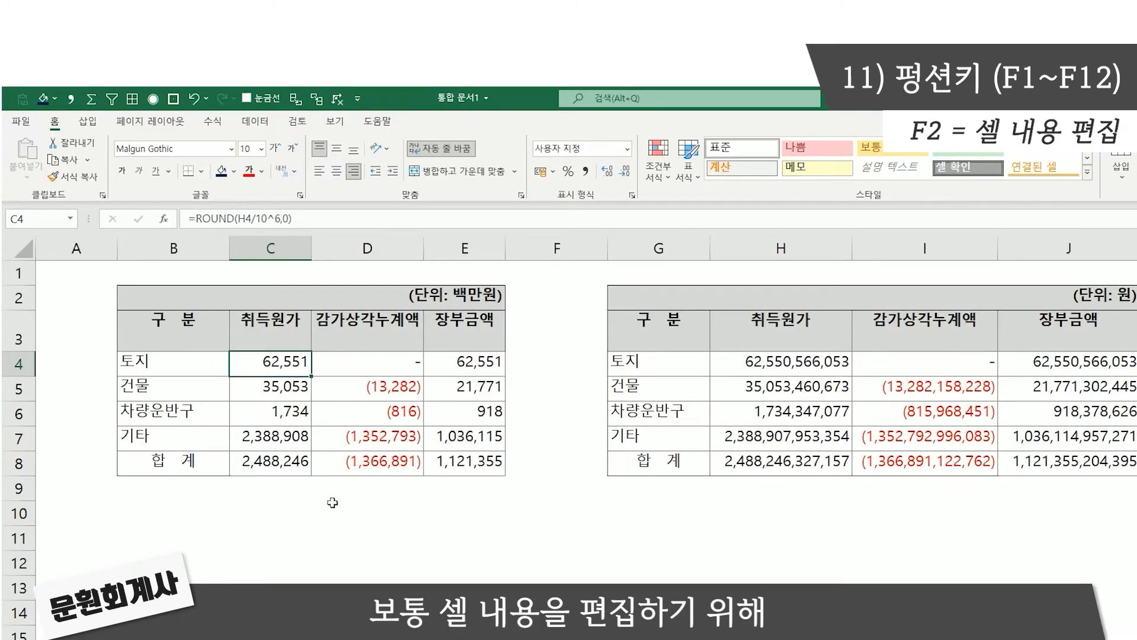
# - Open the ROUND formula in C4 for editing and leave it without changes
pyautogui.click(411, 223)
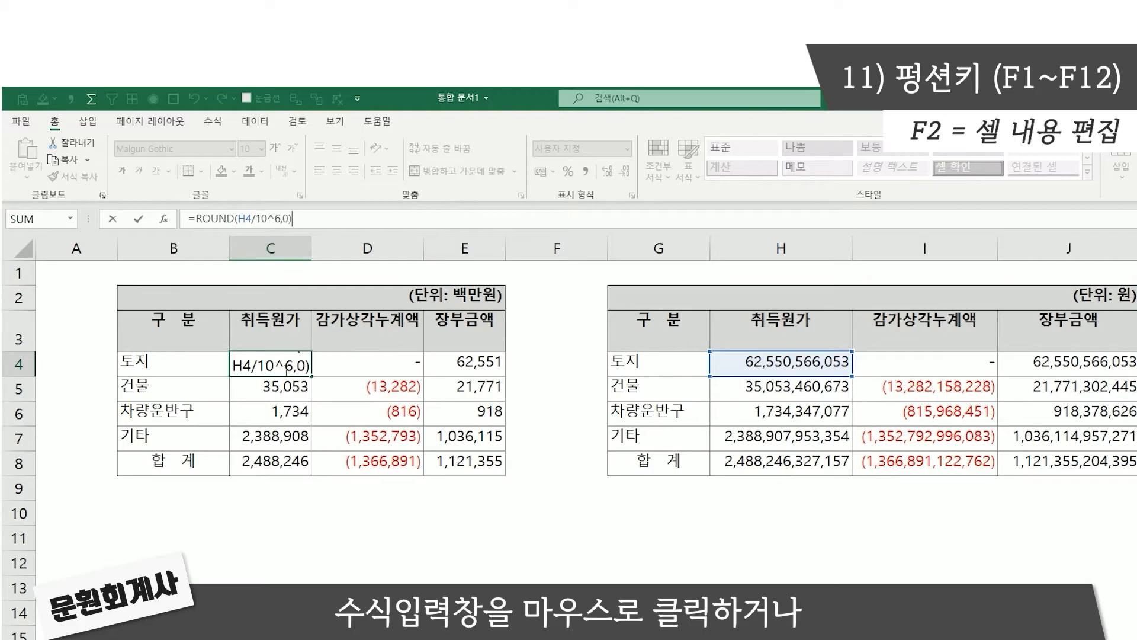
pyautogui.press('Escape')
pyautogui.doubleClick(287, 361)
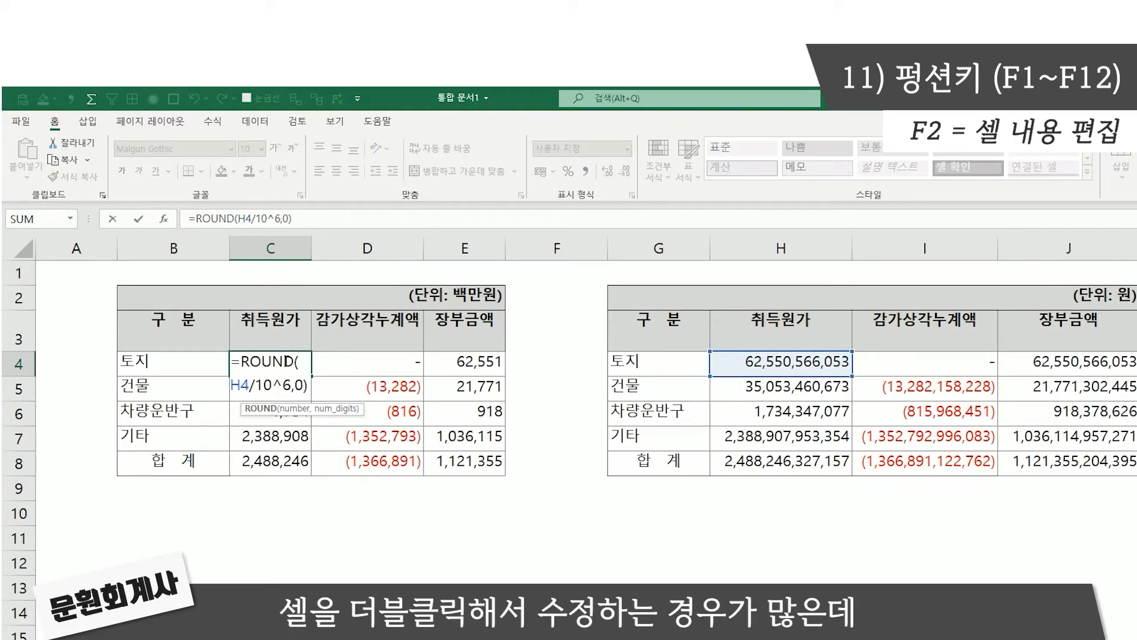
pyautogui.press('Escape')
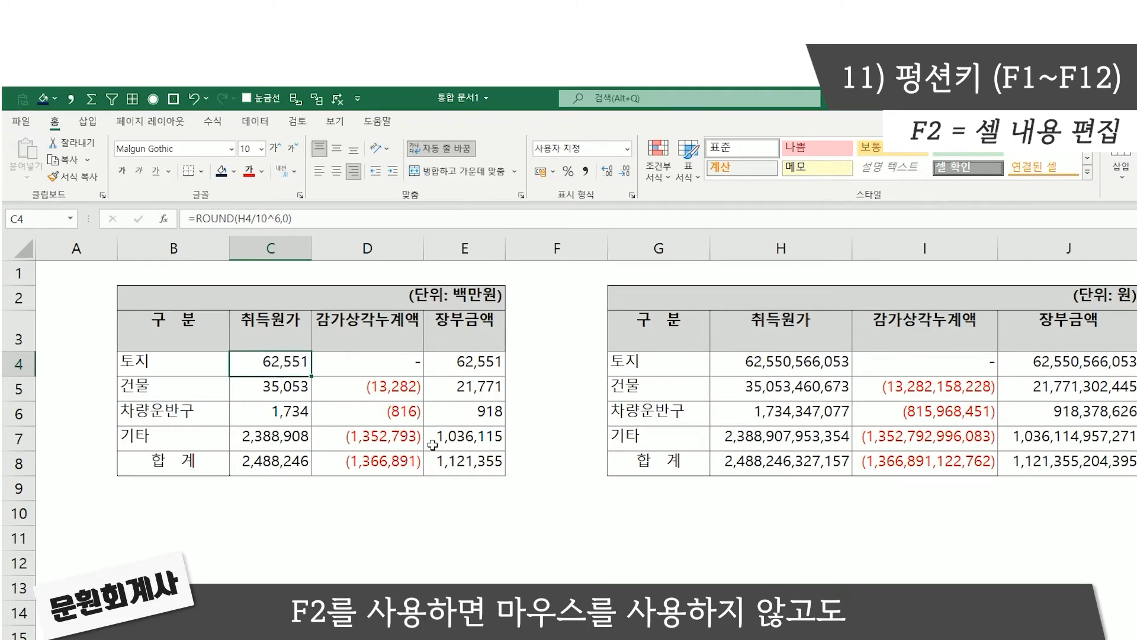
pyautogui.press('F2')
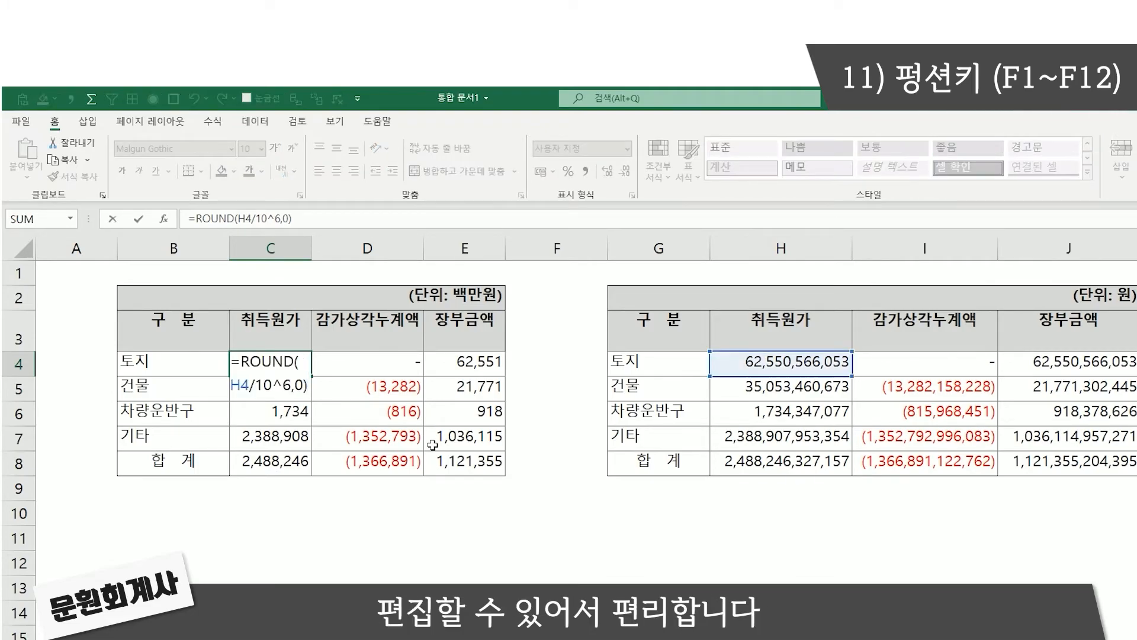
pyautogui.press('Escape')
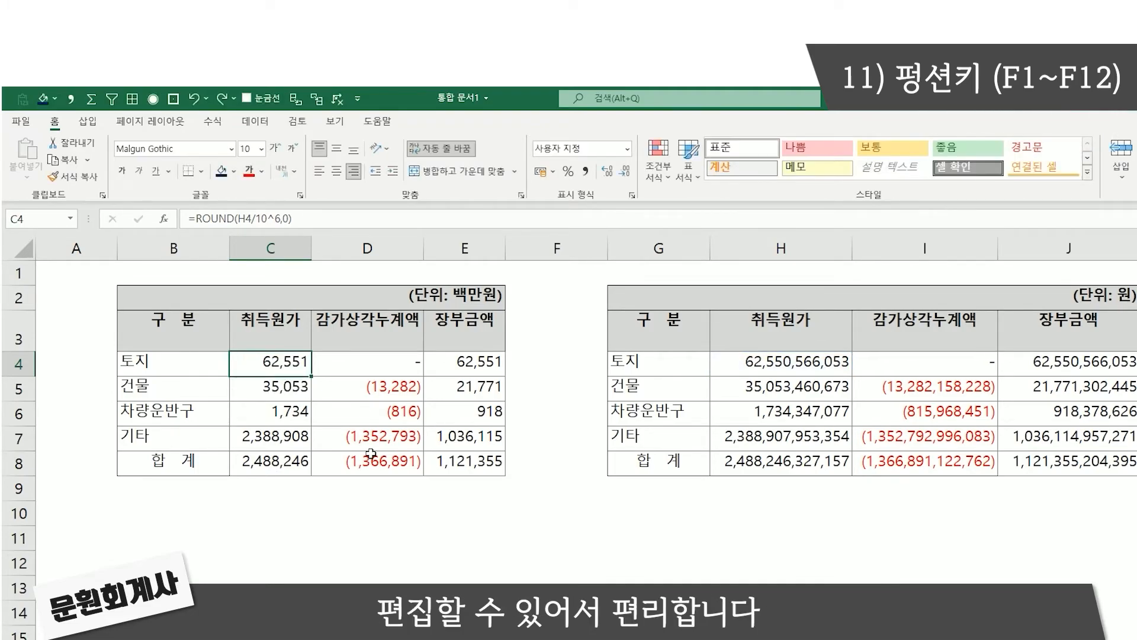
# - Start a note (메모) on cell C4 and leave it without adding text
pyautogui.hotkey('shift', 'F2')
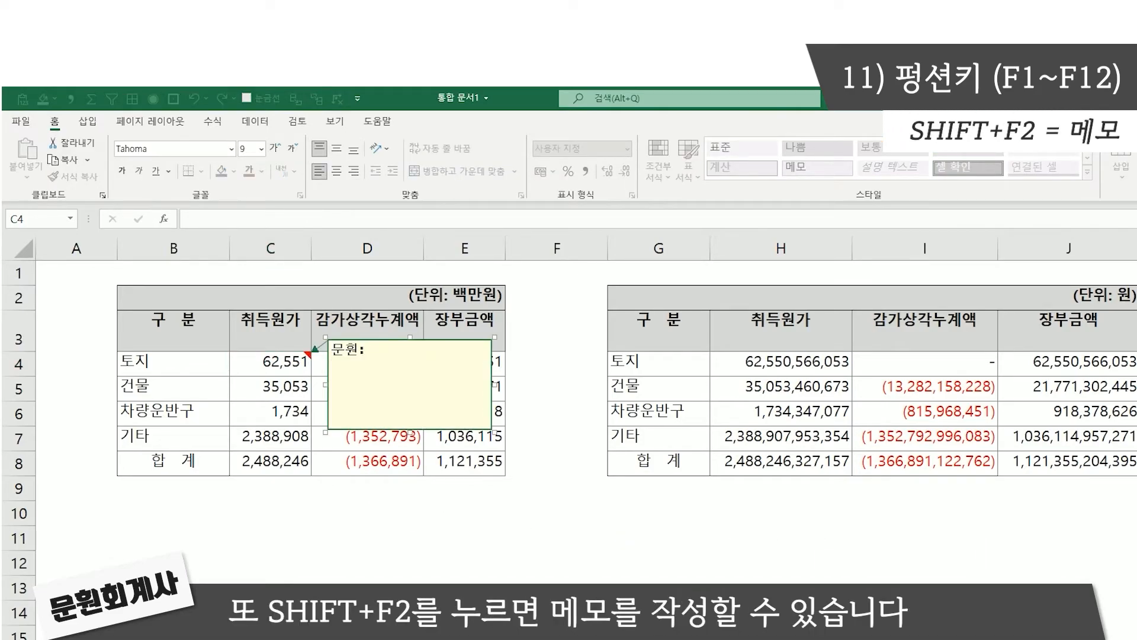
pyautogui.press('Escape')
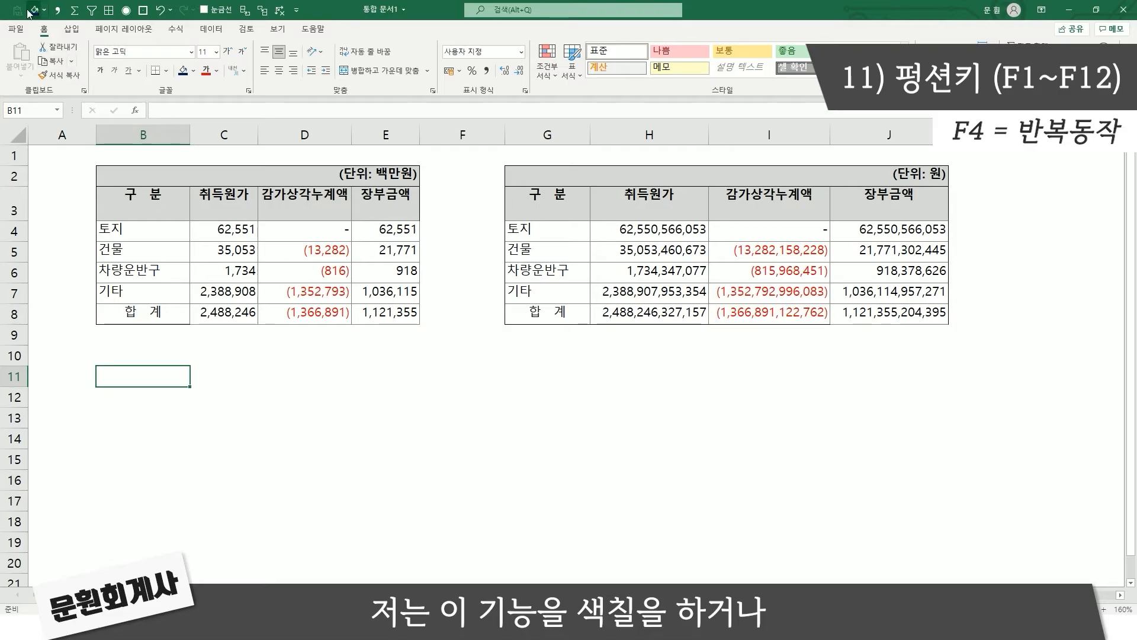
# - Fill B11 with yellow and repeat the fill on C12 and E13
pyautogui.click(43, 13)
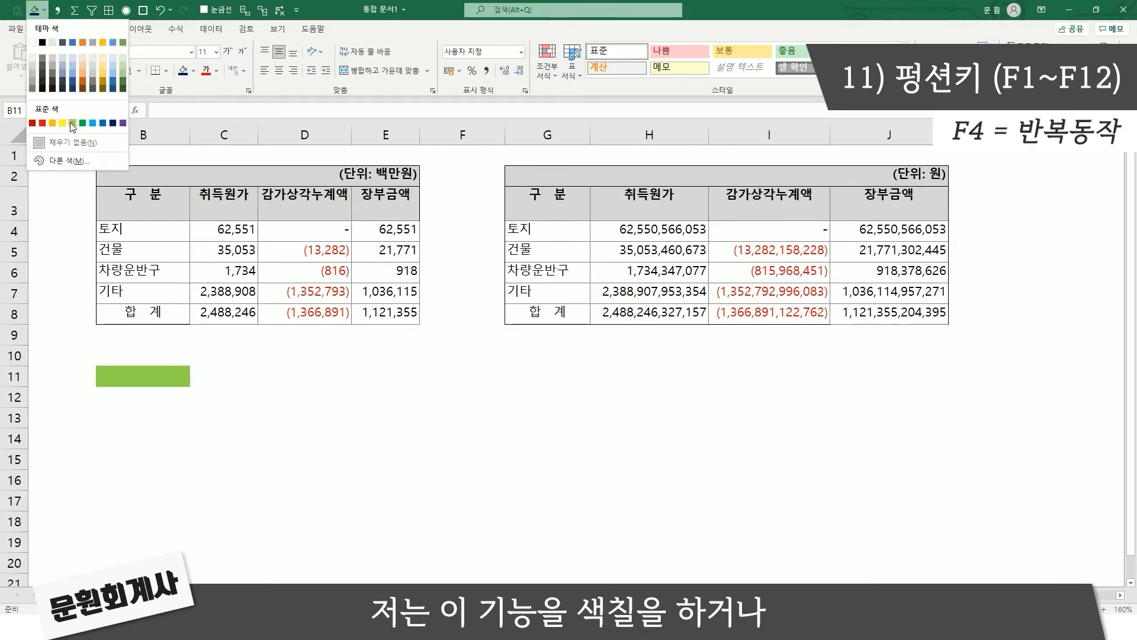
pyautogui.click(63, 122)
pyautogui.press('Down')
pyautogui.press('Right')
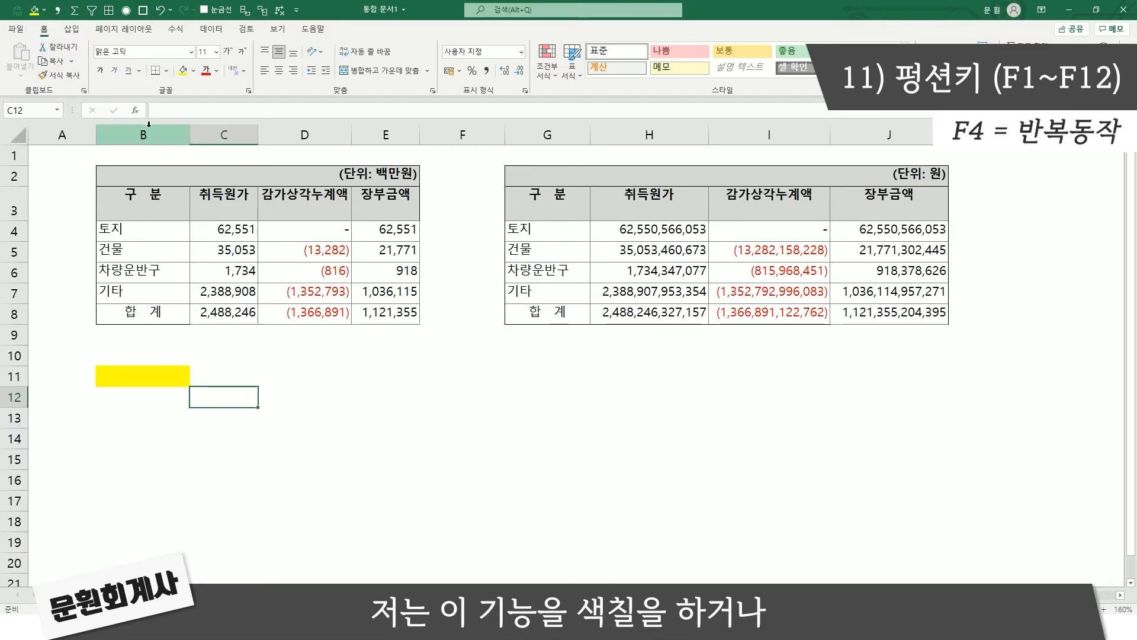
pyautogui.press('F4')
pyautogui.press('Right')
pyautogui.press('Right')
pyautogui.press('Down')
pyautogui.press('F4')
# - Repeat the yellow fill on D16 and B18
pyautogui.press('Left')
pyautogui.press('Down')
pyautogui.press('Down')
pyautogui.press('Down')
pyautogui.press('F4')
pyautogui.press('Down')
pyautogui.press('Left')
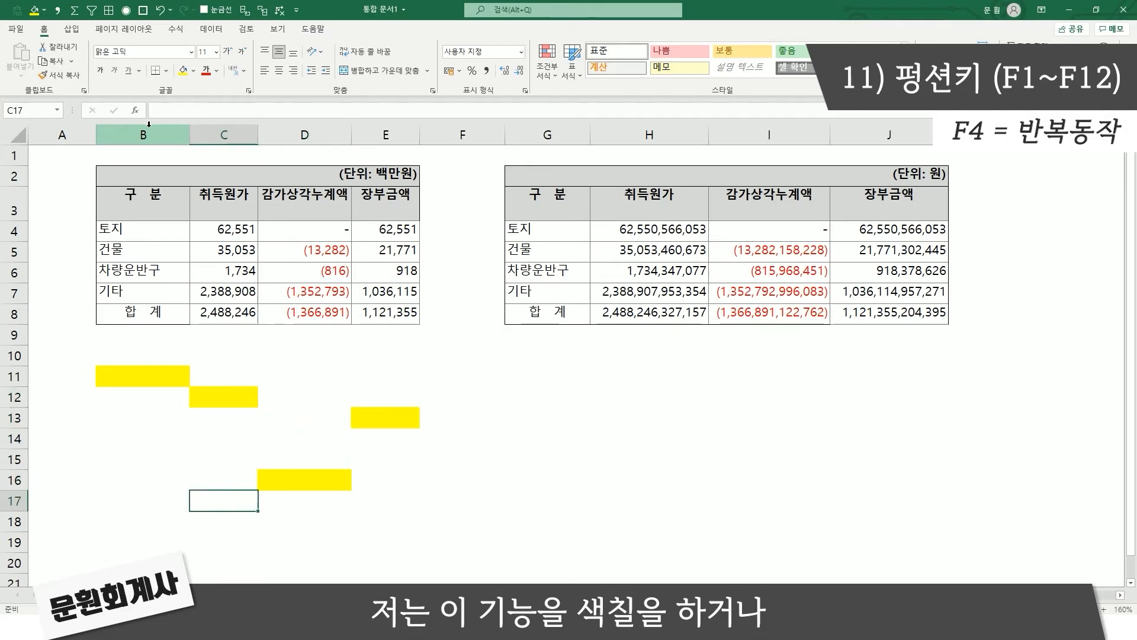
pyautogui.press('Down')
pyautogui.press('Left')
pyautogui.press('F4')
# - Insert a whole row above the 건물 row (row 5) and repeat the insertion six more times
pyautogui.click(145, 252)
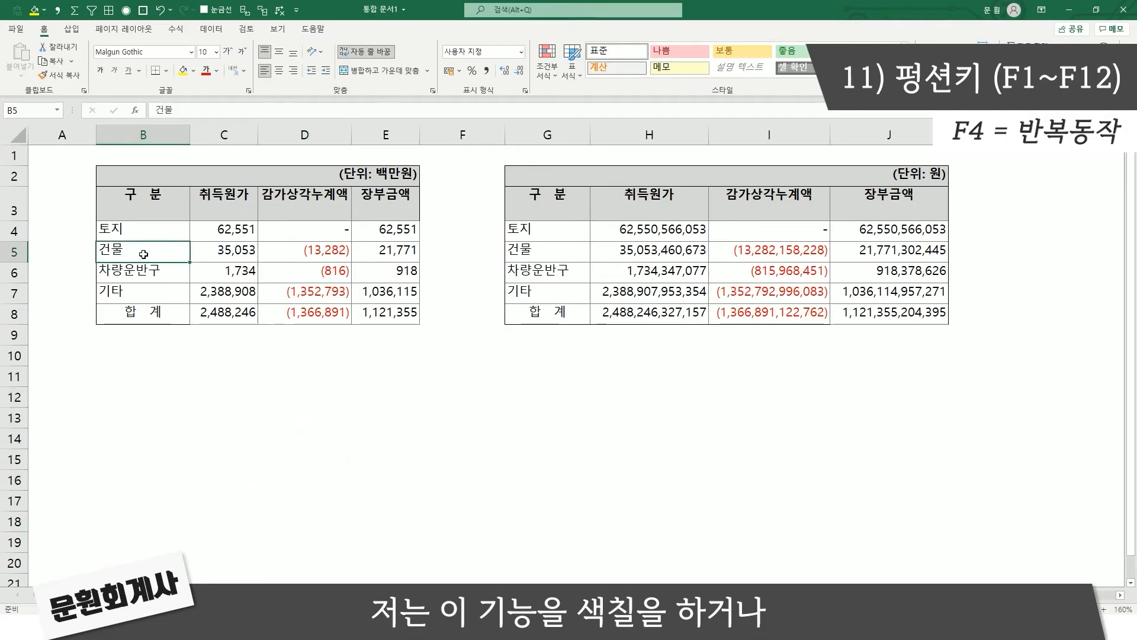
pyautogui.hotkey('shift', 'space')
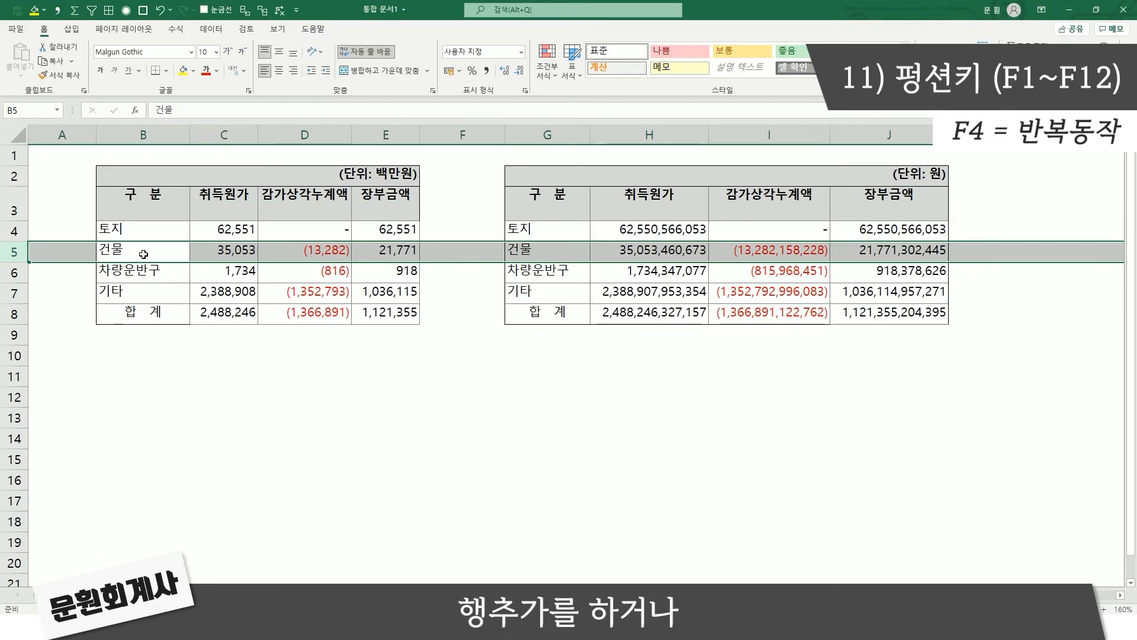
pyautogui.hotkey('ctrl', 'shift', '+')
pyautogui.press('F4')
pyautogui.press('F4')
pyautogui.press('F4')
pyautogui.press('F4')
pyautogui.press('F4')
pyautogui.press('F4')
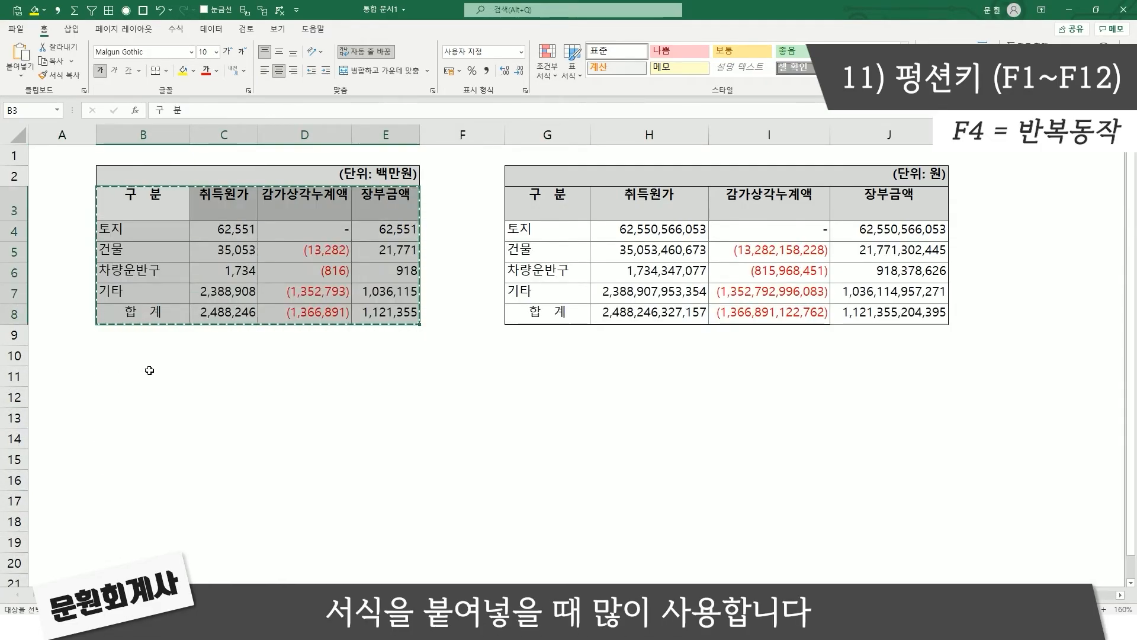
# - Paste only the formats (서식) of the copied table B3:E8 at B10 with Paste Special
pyautogui.click(143, 357)
pyautogui.hotkey('alt', 'e')
pyautogui.press('s')
pyautogui.press('t')
pyautogui.press('Return')
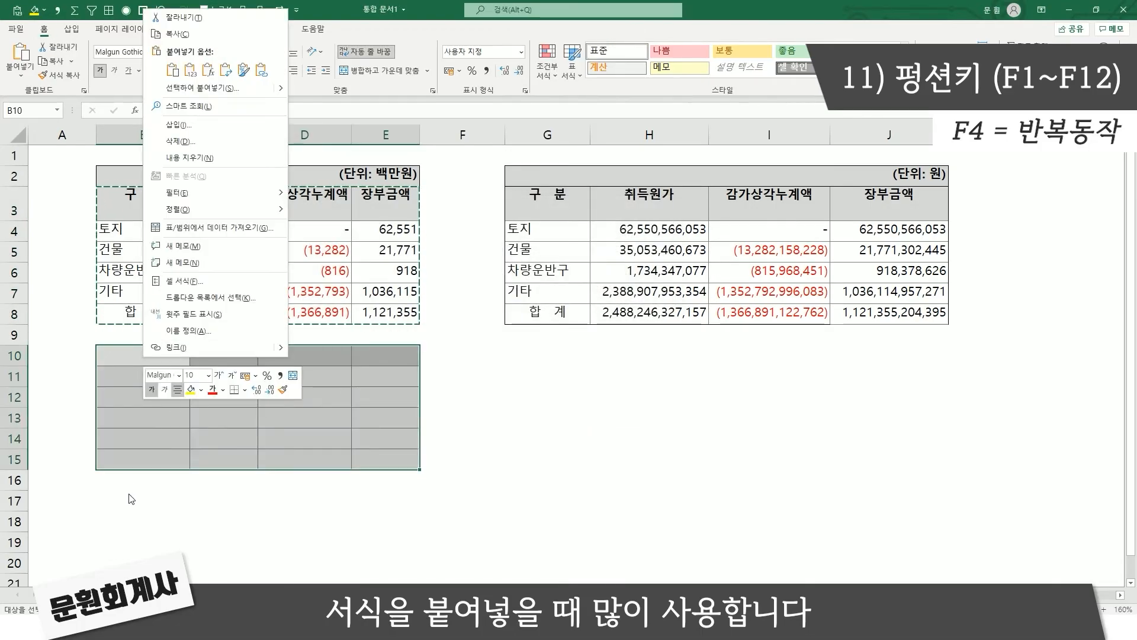
# - Repeat the format-only paste of the table at B17, G10 and G17
pyautogui.click(130, 499)
pyautogui.click(137, 500)
pyautogui.press('F4')
pyautogui.click(521, 356)
pyautogui.press('F4')
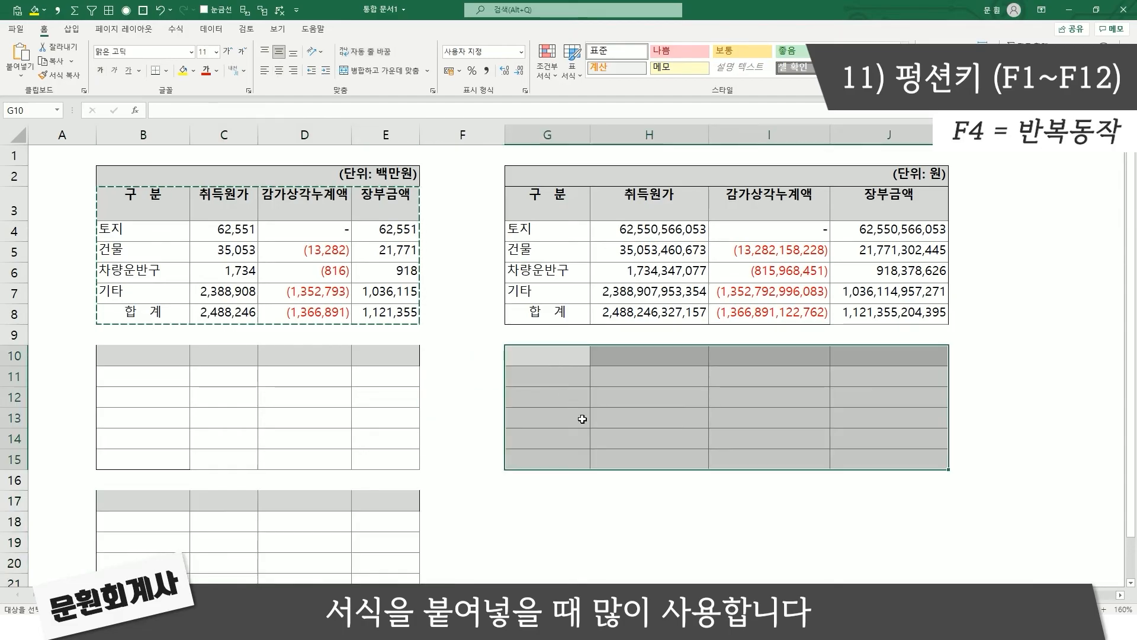
pyautogui.click(519, 502)
pyautogui.press('F4')
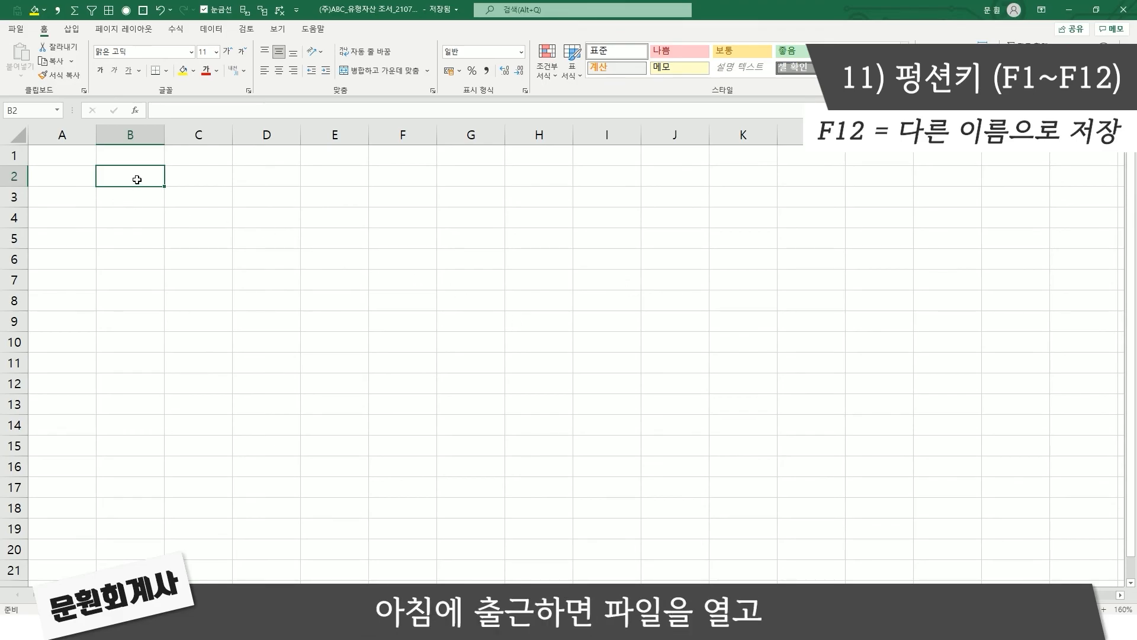
# - Save the workbook under the new name (주)ABC_유형자산 조서_210725 in the 편집 folder
pyautogui.press('F12')
pyautogui.click(190, 236)
pyautogui.write('5')
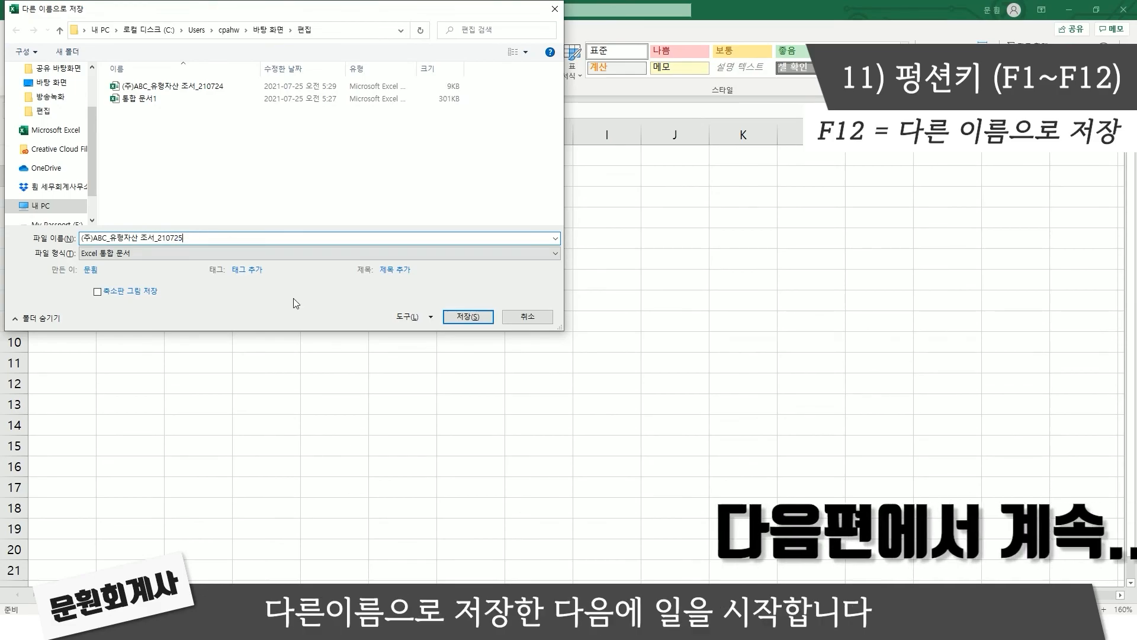
pyautogui.click(481, 315)
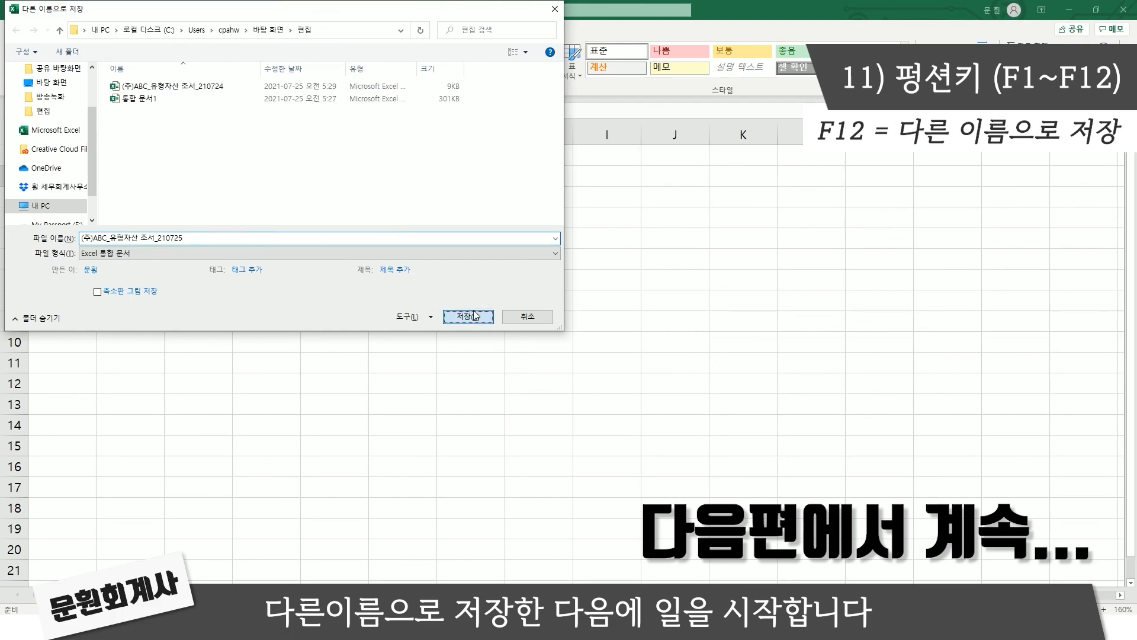